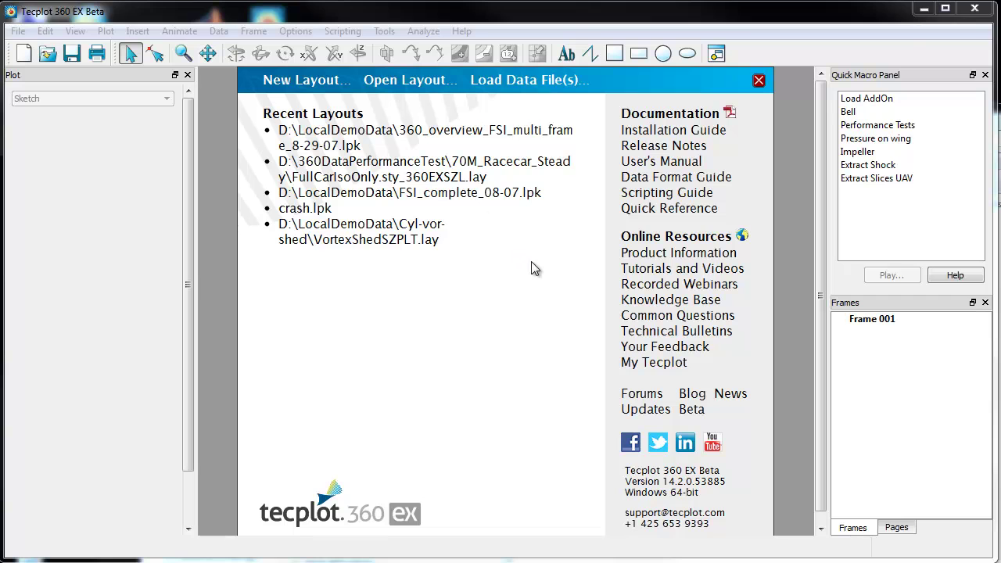
- Select every rushton_m_poly case and data file in Turbine_poly_Fluent and add them to the load list
left_click(549, 81)
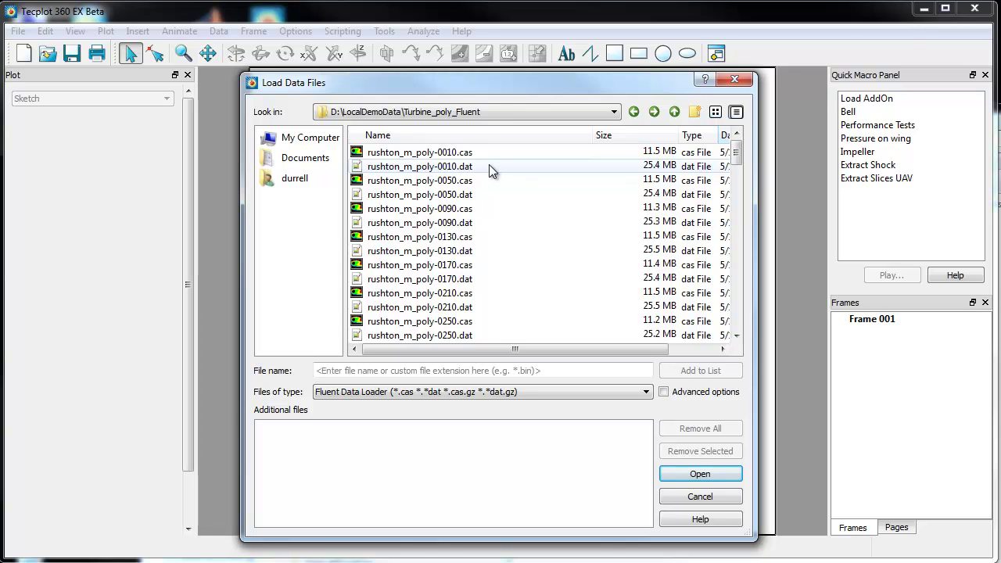
scroll(453, 210, "down", 20)
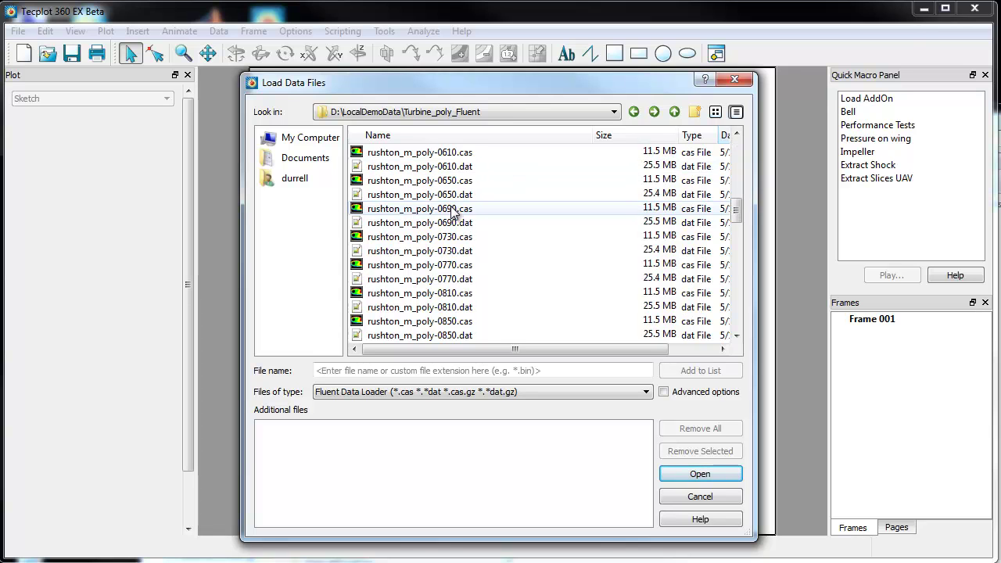
scroll(488, 268, "up", 20)
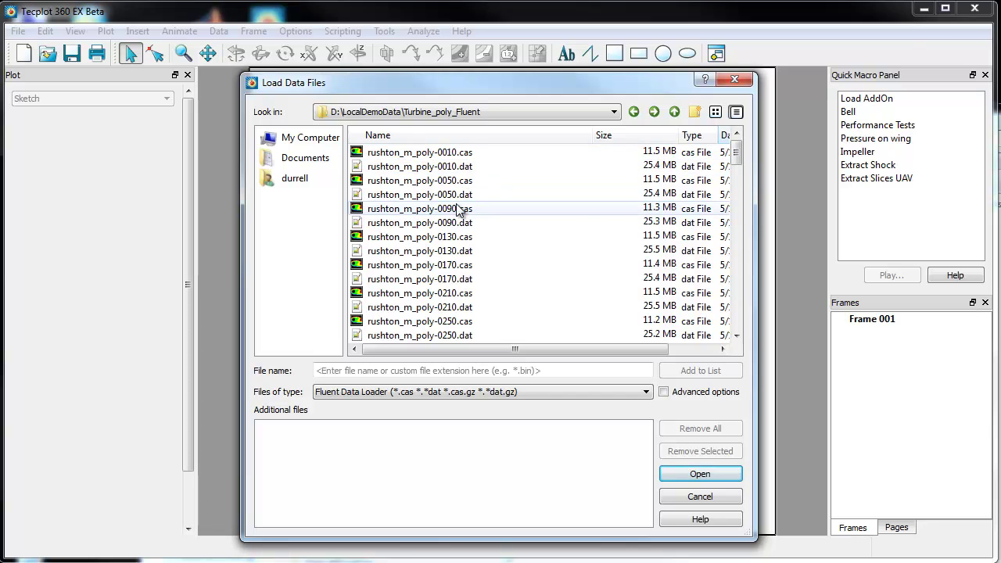
scroll(484, 274, "down", 14)
scroll(491, 274, "down", 14)
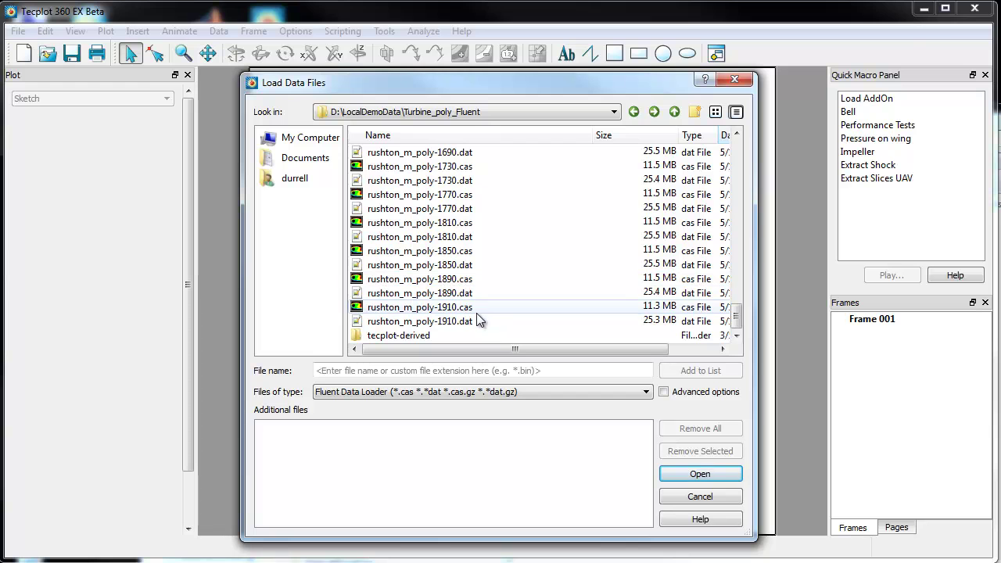
left_click(474, 319)
scroll(473, 314, "up", 20)
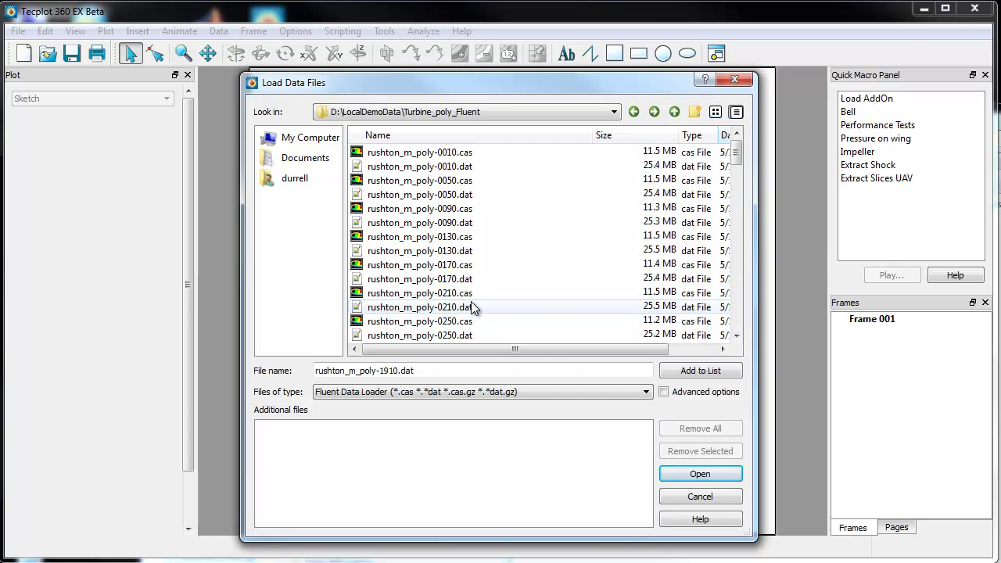
left_click(461, 152, "shift")
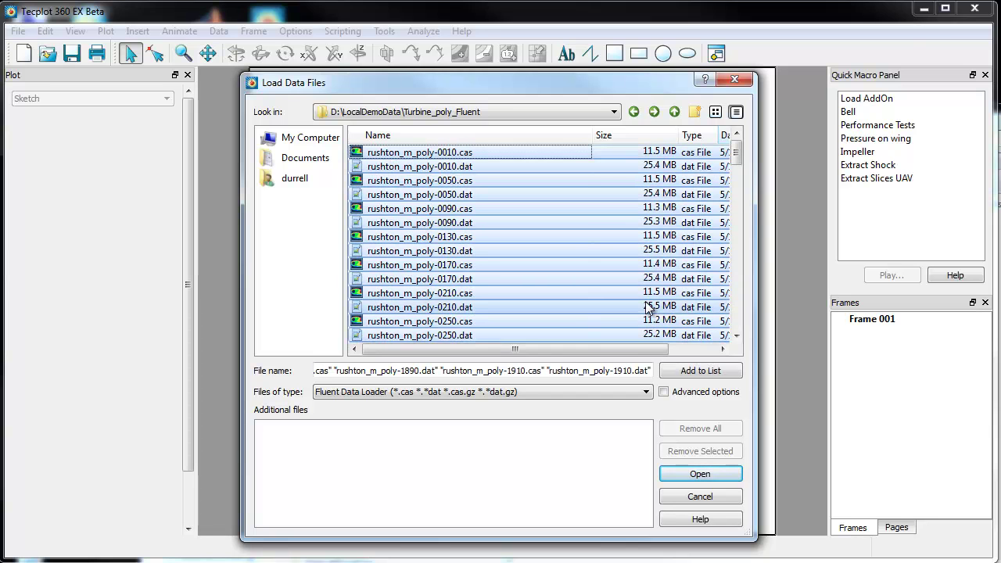
left_click(700, 371)
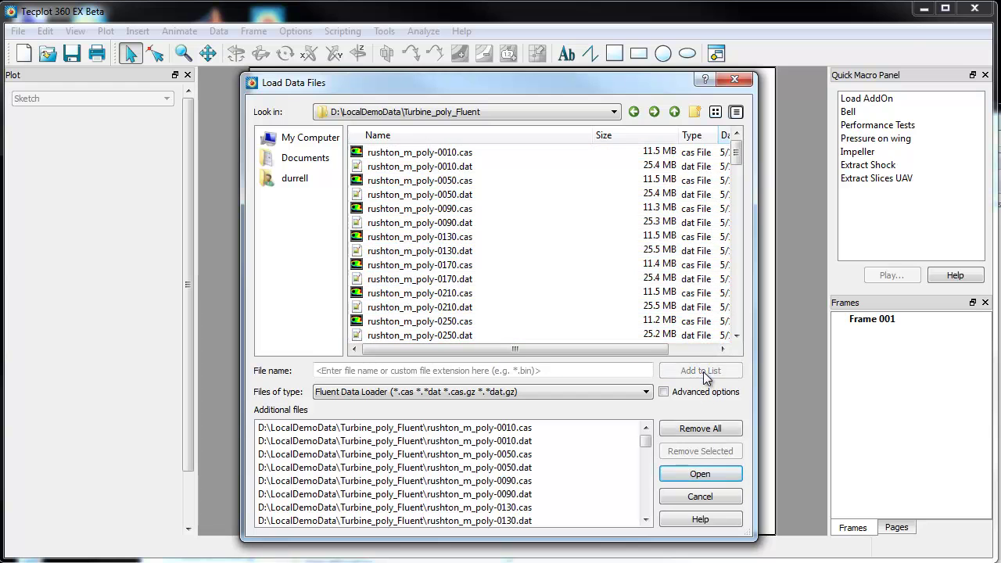
- Enable Advanced options for the file load
scroll(492, 457, "down", 12)
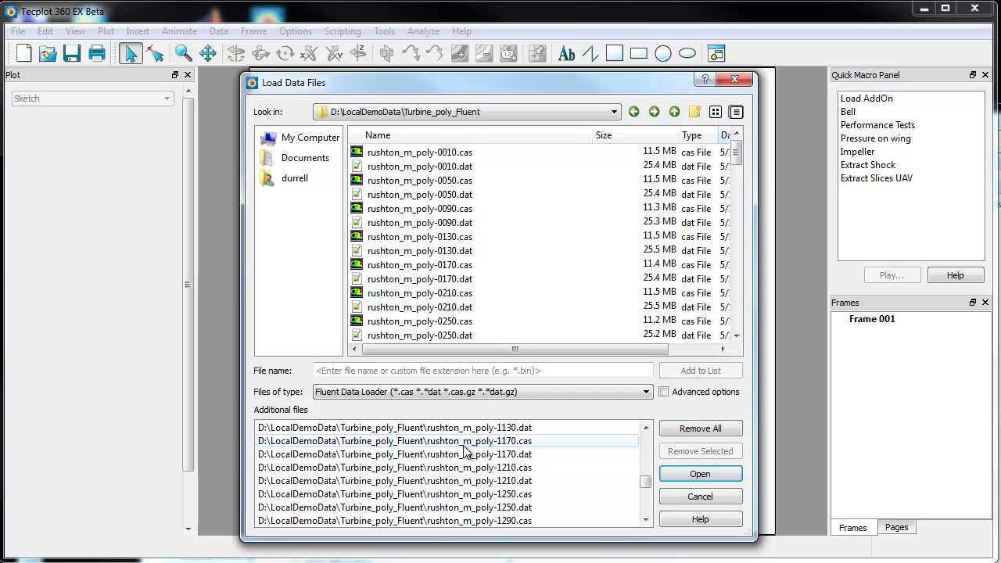
scroll(467, 448, "up", 12)
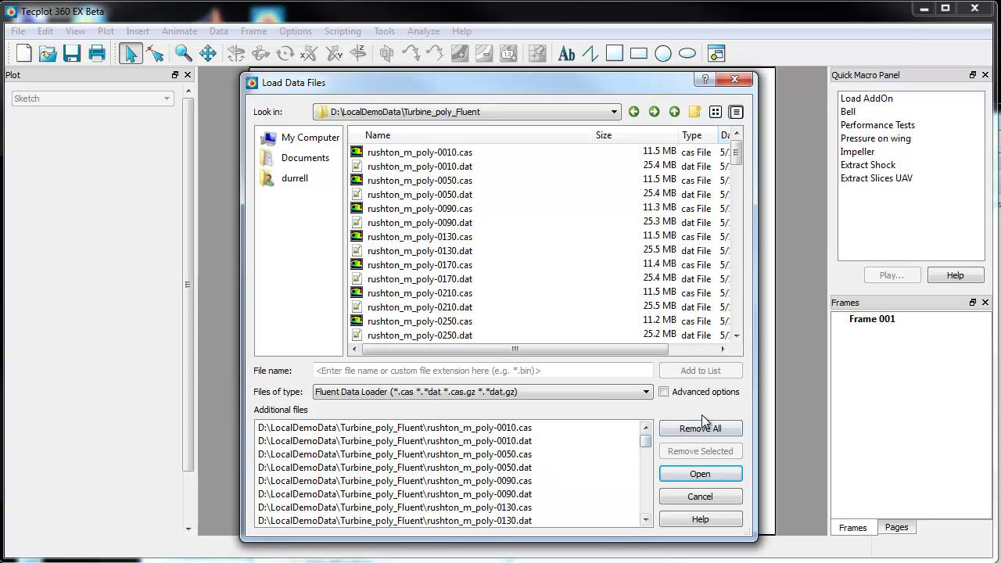
left_click(669, 389)
- Load the queued files with Load Multiple Case and Data Files in the Fluent Data Loader
left_click(701, 475)
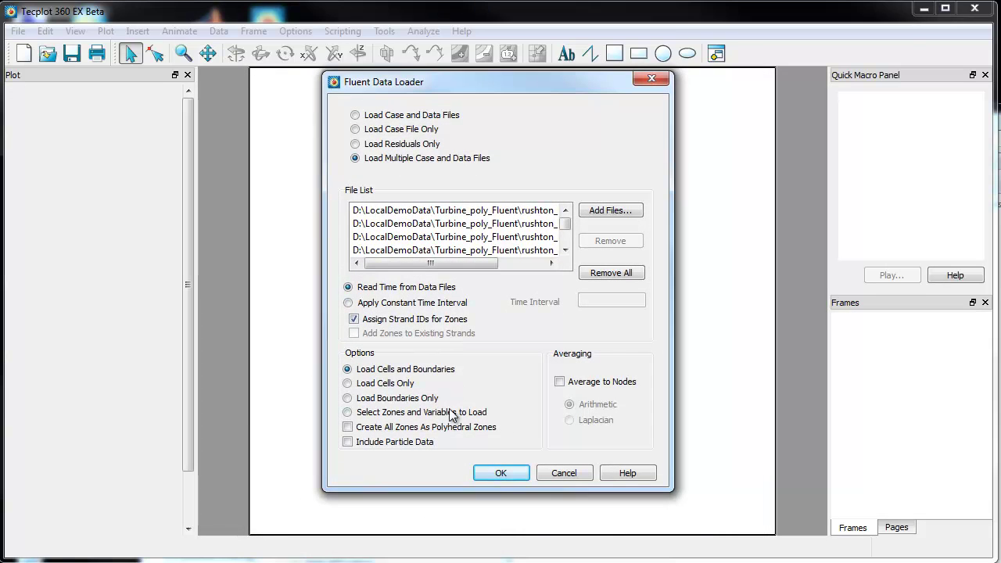
left_click(501, 475)
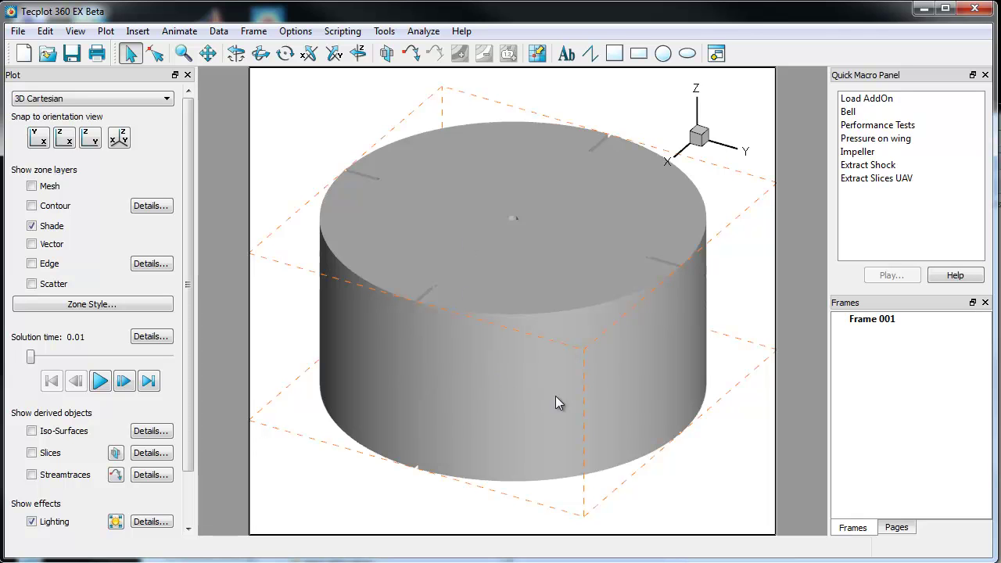
- Hide the tank's top lid zone and look down into the tank
right_click(486, 249)
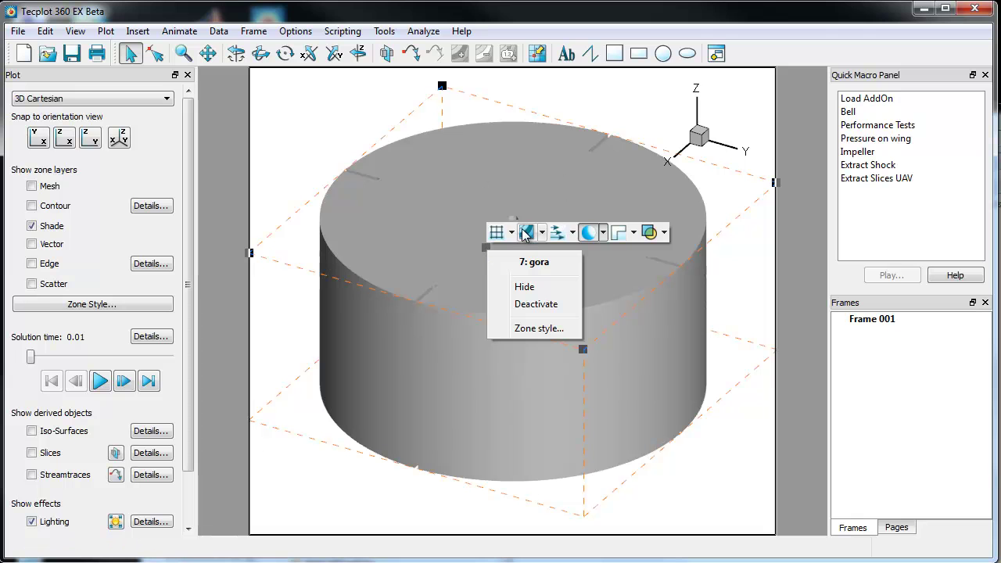
left_click(532, 287)
middle_click_drag(552, 250, 569, 262)
- Set outer wall zones pp and lp to 70 translucency, showing the mesh on lp
left_click(556, 270)
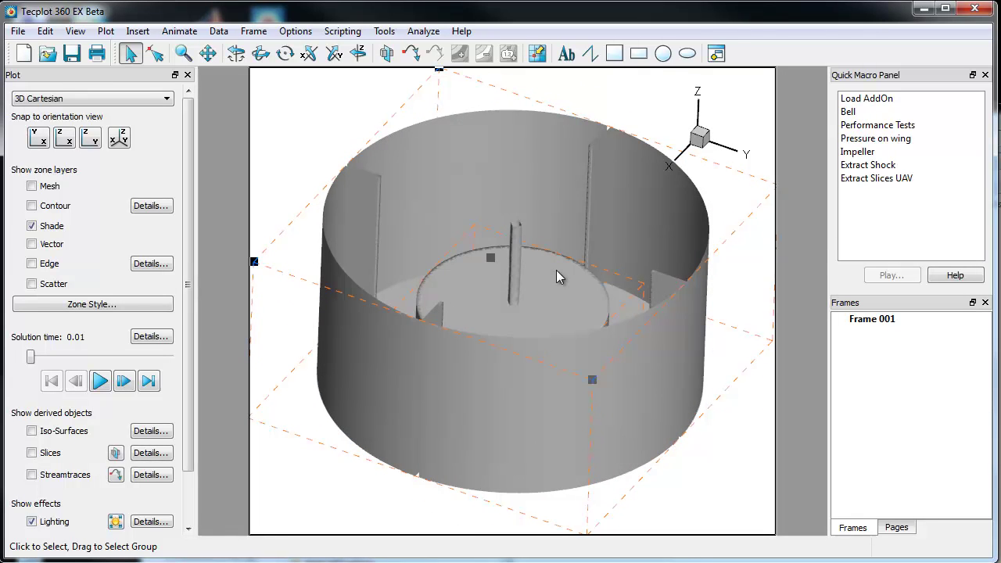
right_click(534, 388)
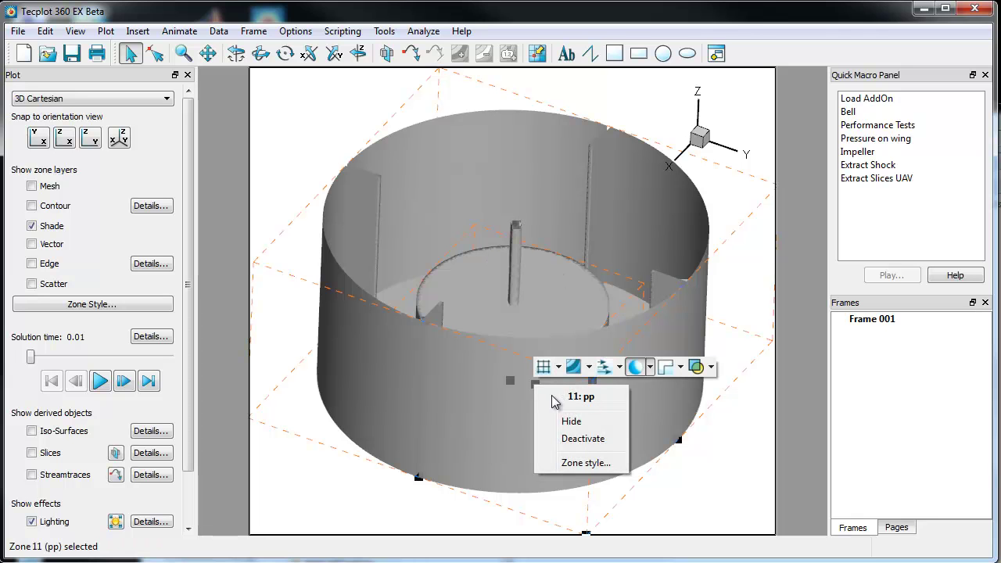
left_click(711, 367)
left_click(717, 490)
middle_click_drag(693, 487, 421, 347)
left_click(422, 346)
right_click(414, 343)
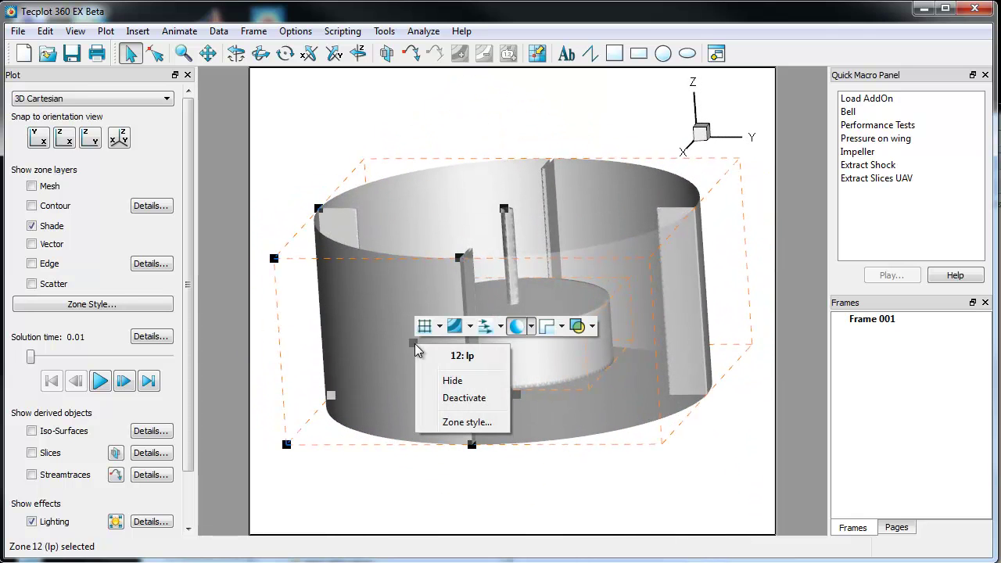
left_click(515, 326)
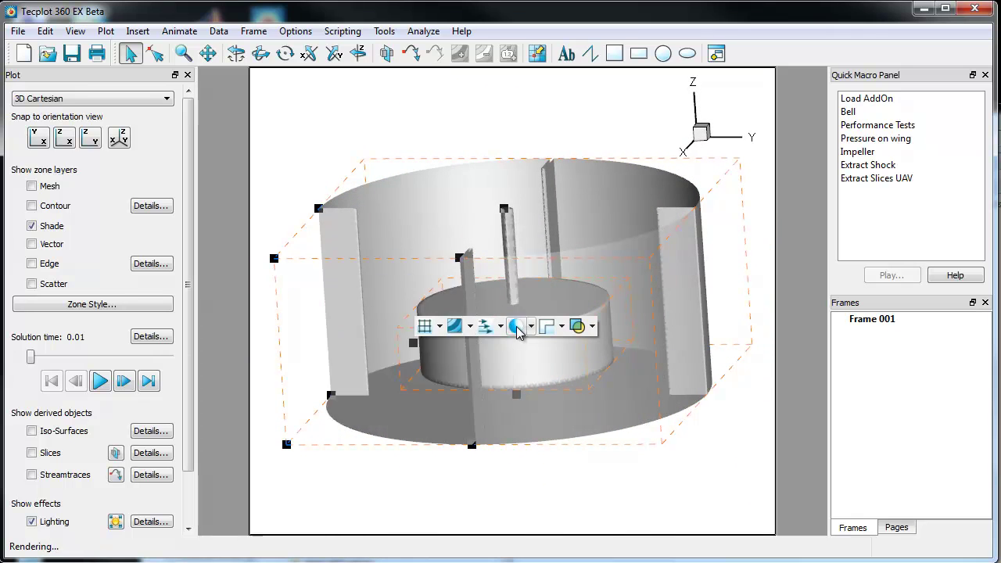
left_click(432, 327)
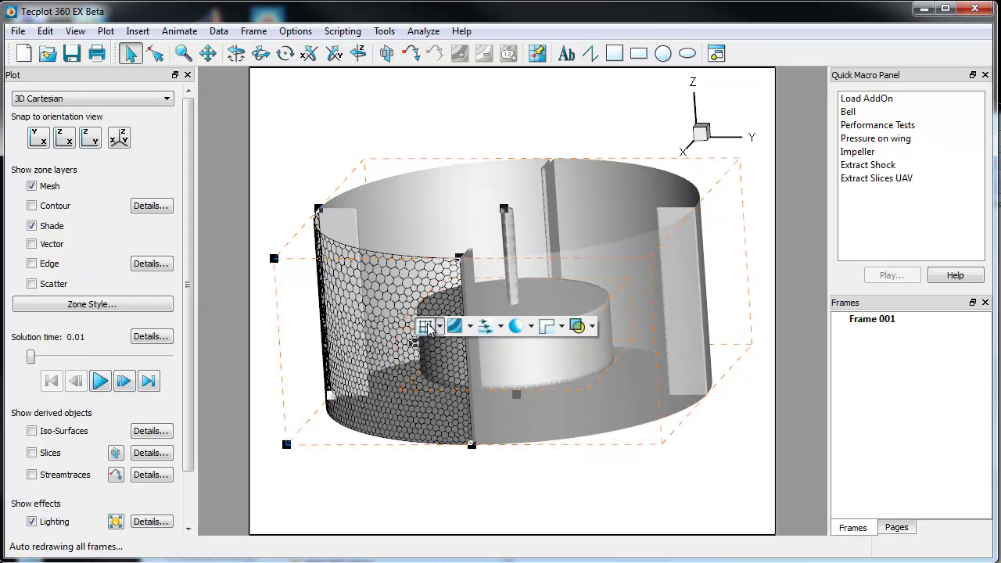
- Show the mesh on wall zones 9 and 10, toggle zone 10's shading, and reposition the view
right_click(395, 208)
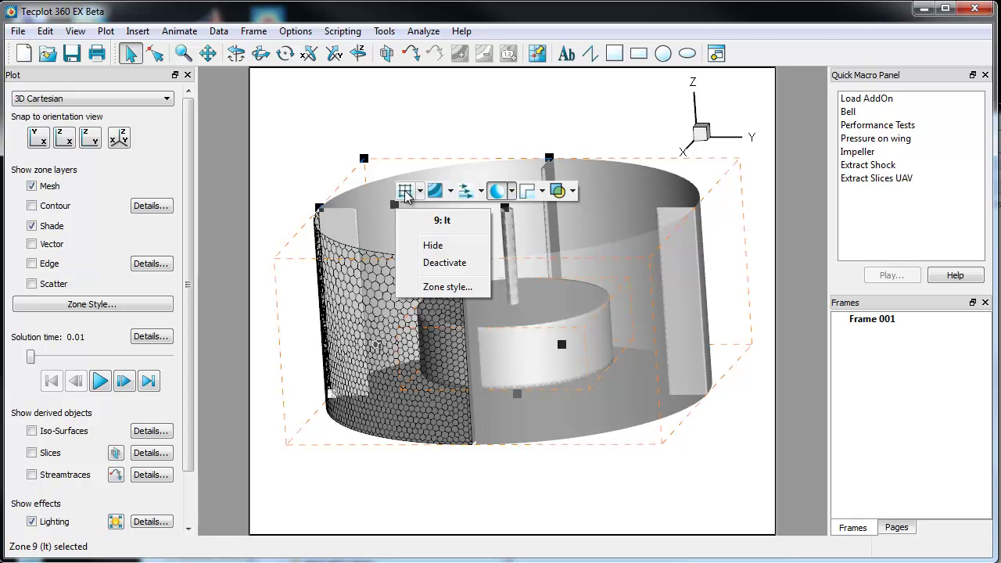
left_click(405, 193)
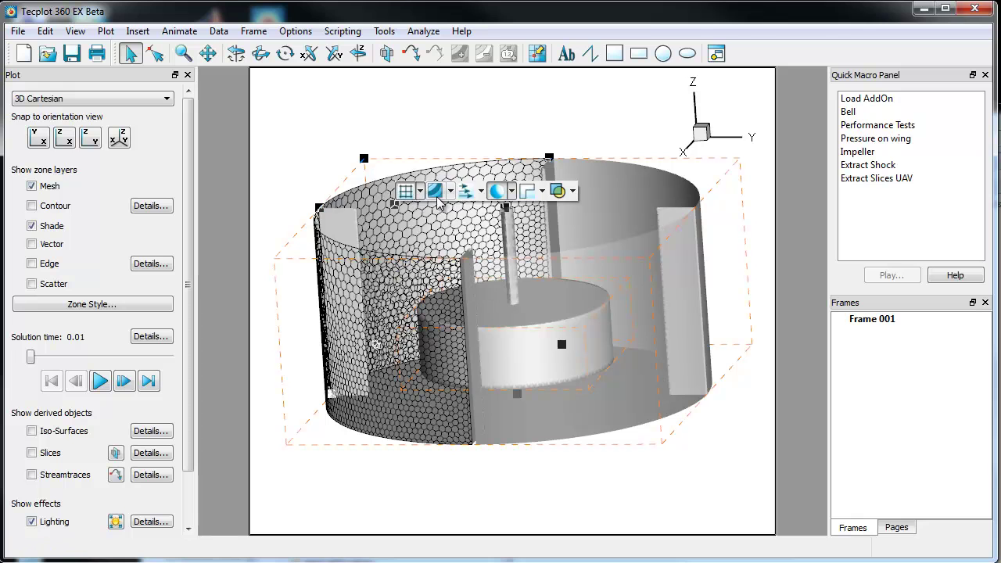
right_click(608, 176)
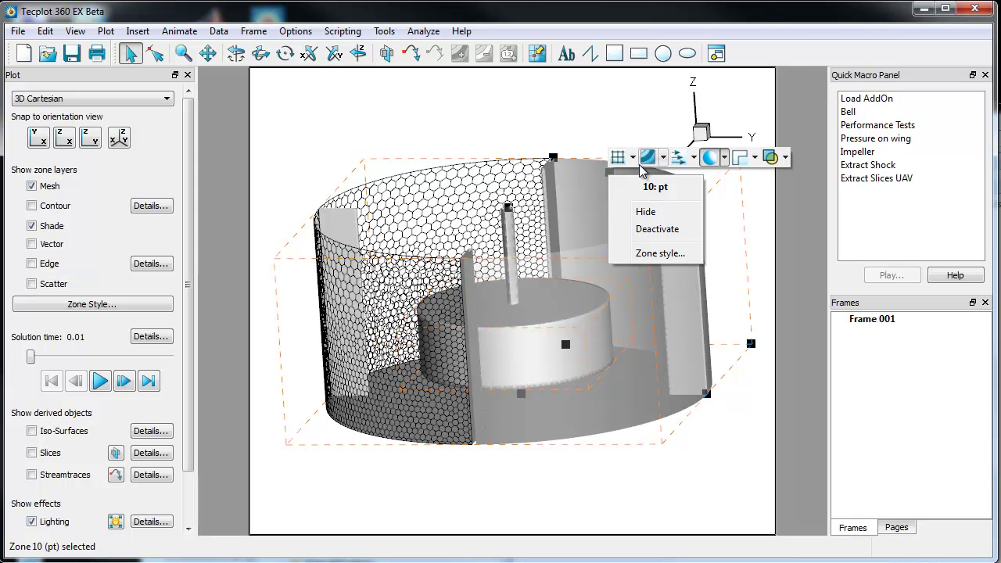
left_click(617, 158)
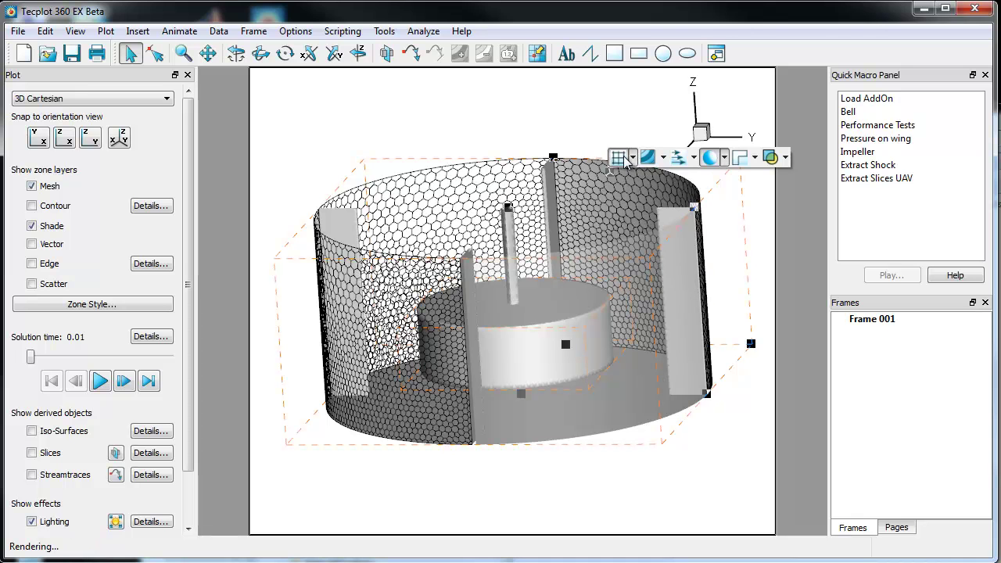
left_click(708, 158)
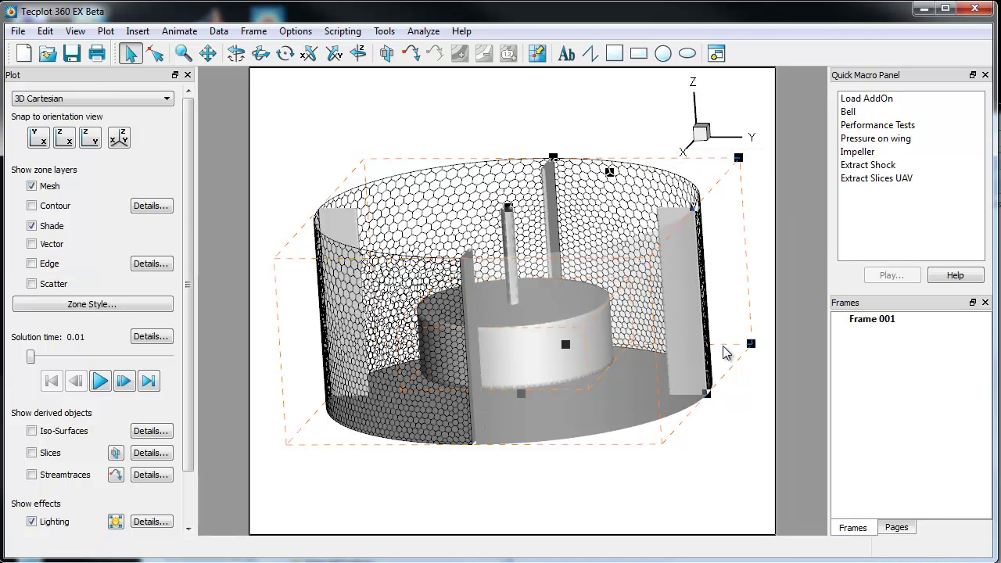
right_click_drag(704, 419, 659, 459)
middle_click_drag(659, 451, 336, 109)
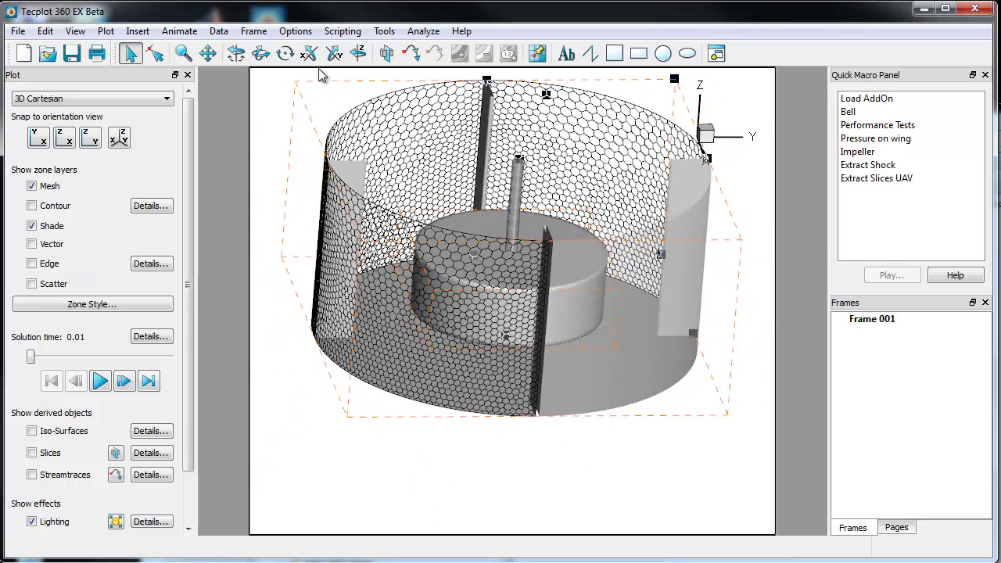
- Turn off the orange zone bounding boxes and view the tank from above
left_click(295, 31)
left_click(430, 84)
mouse_move(619, 284)
middle_mouse_down()
mouse_move(577, 352)
mouse_move(550, 362)
mouse_move(482, 335)
mouse_move(416, 326)
mouse_move(498, 299)
mouse_move(506, 314)
mouse_move(456, 325)
mouse_move(425, 372)
mouse_move(476, 388)
middle_mouse_up()
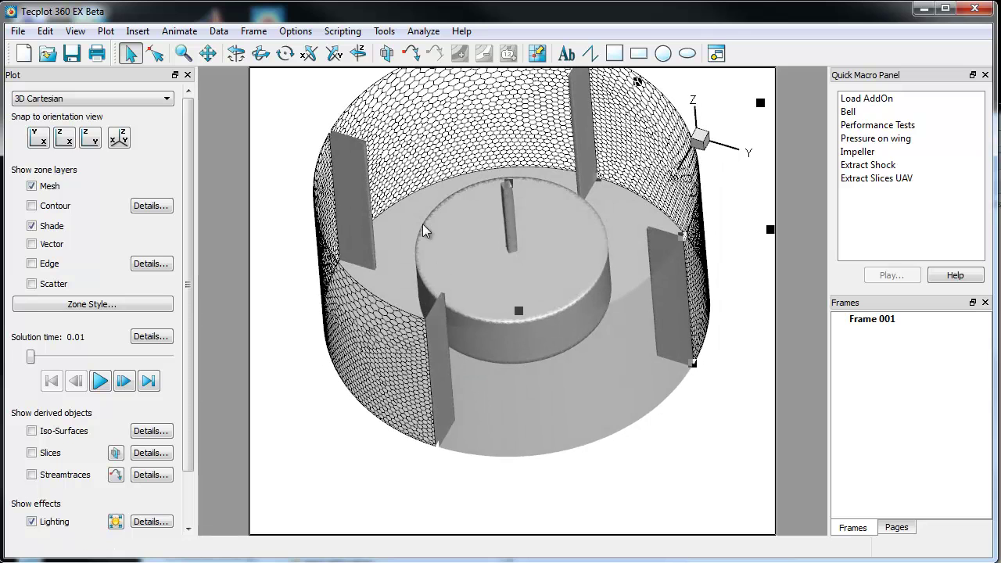
- Hide the inner int_zewn and int_wewn zones to reveal the impeller
right_click(438, 246)
left_click(470, 282)
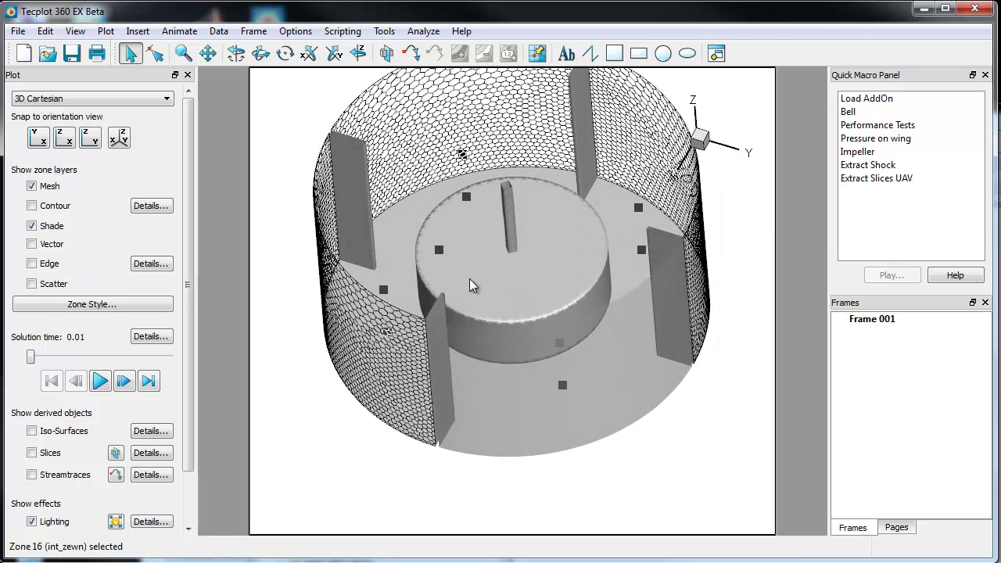
right_click(469, 278)
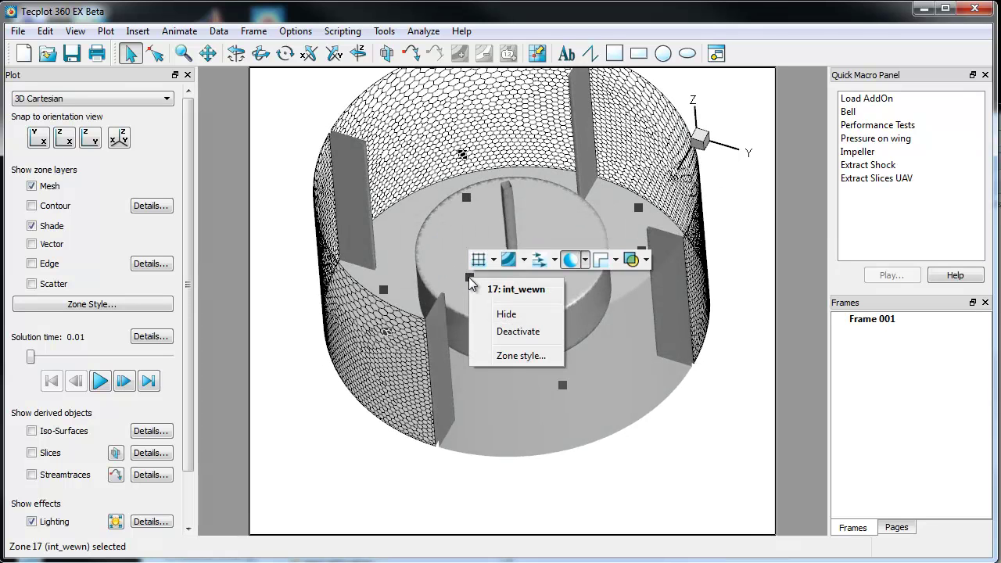
left_click(506, 314)
middle_click_drag(546, 285, 569, 215)
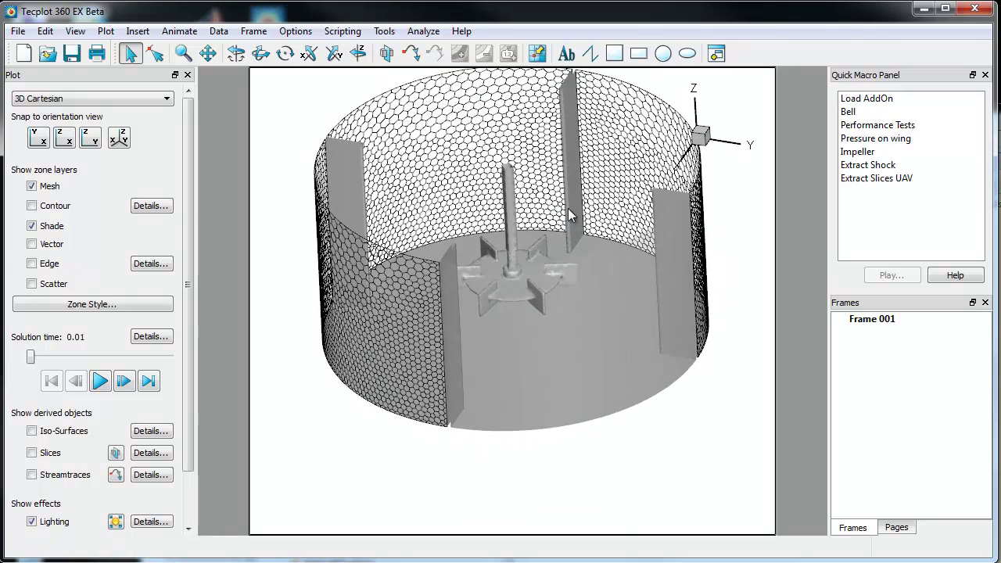
left_click(569, 215)
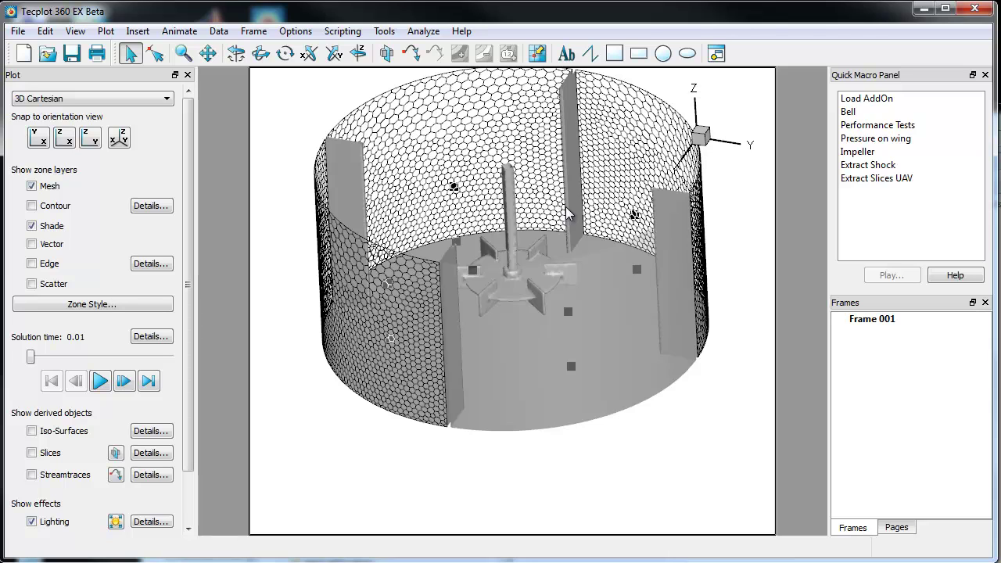
middle_click_drag(568, 303, 535, 328)
- Play the time animation through to solution time 1.91, then tilt the tank to show its top
left_click(100, 380)
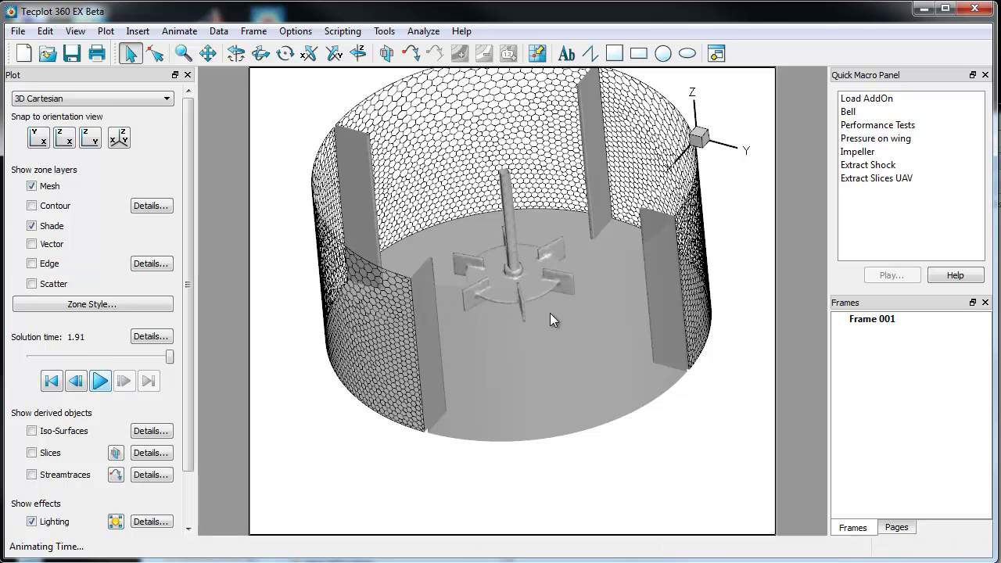
middle_click_drag(556, 269, 515, 356)
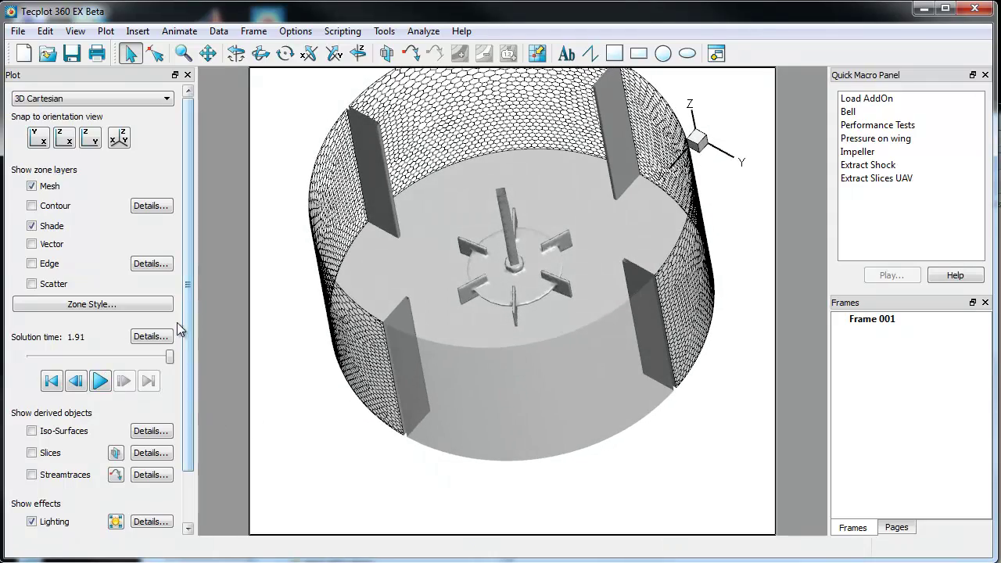
- Turn off Show Scatter for zones 865 through 881 in Zone Style
left_click(129, 307)
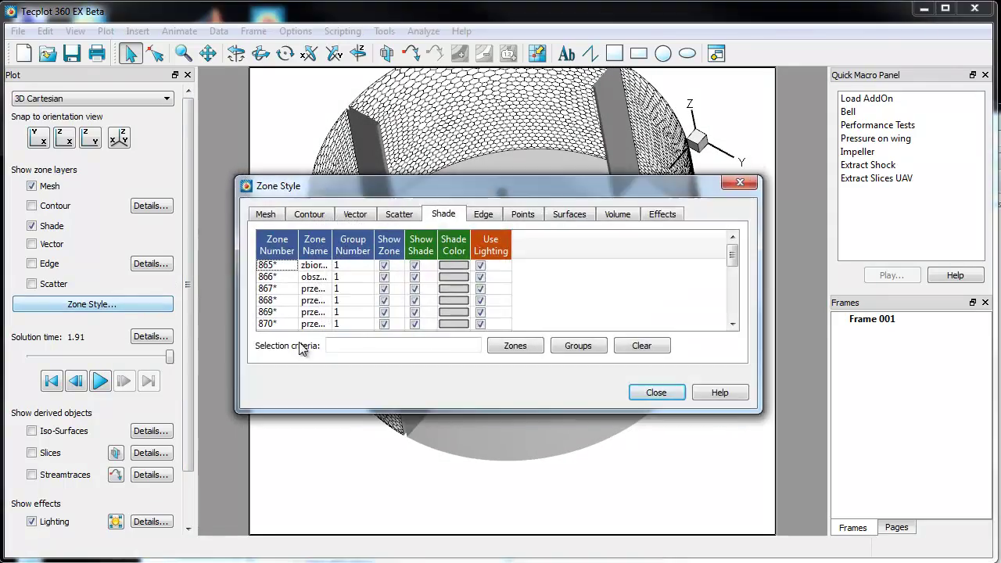
left_click_drag(474, 408, 474, 562)
left_click_drag(324, 453, 317, 270)
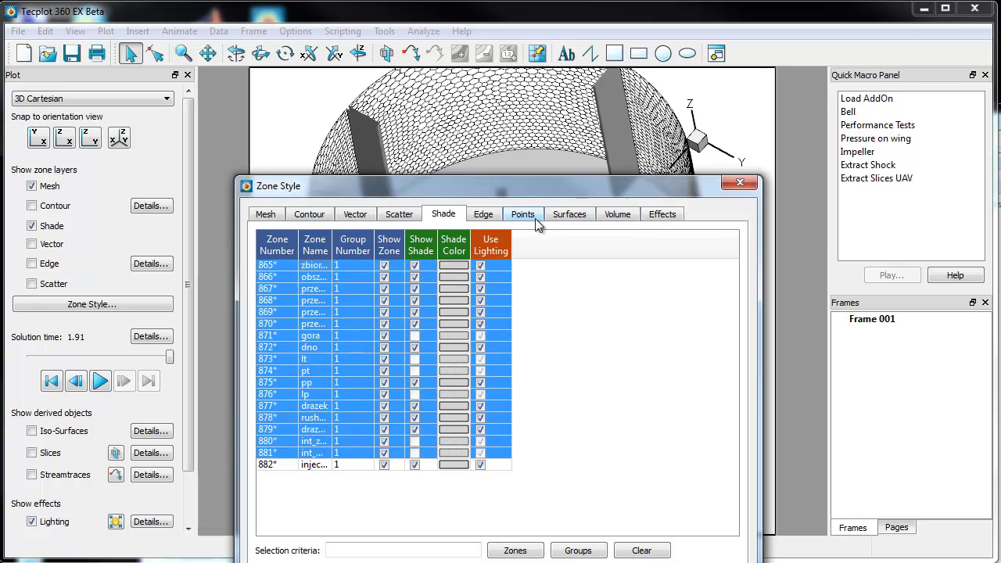
left_click(395, 216)
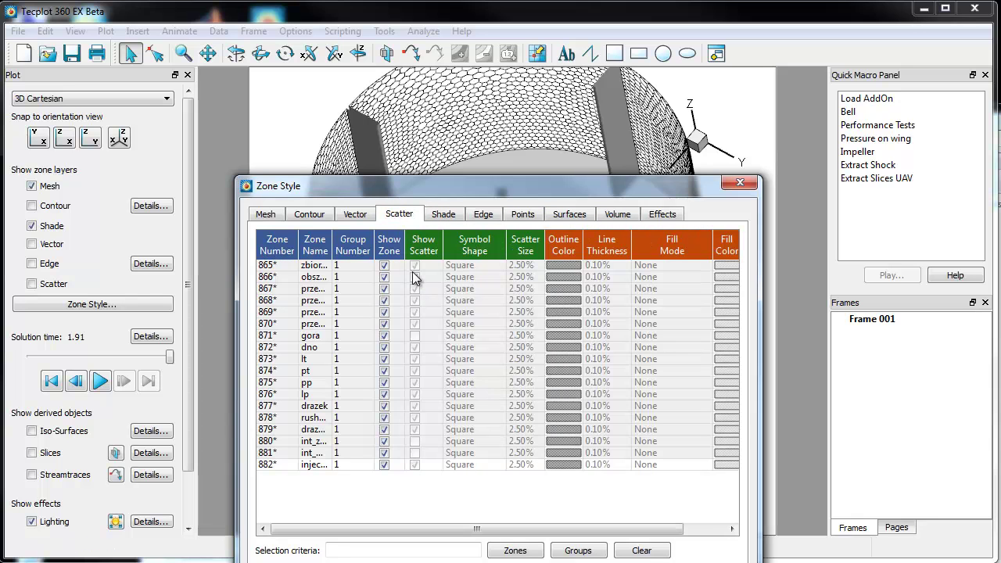
left_click(415, 272)
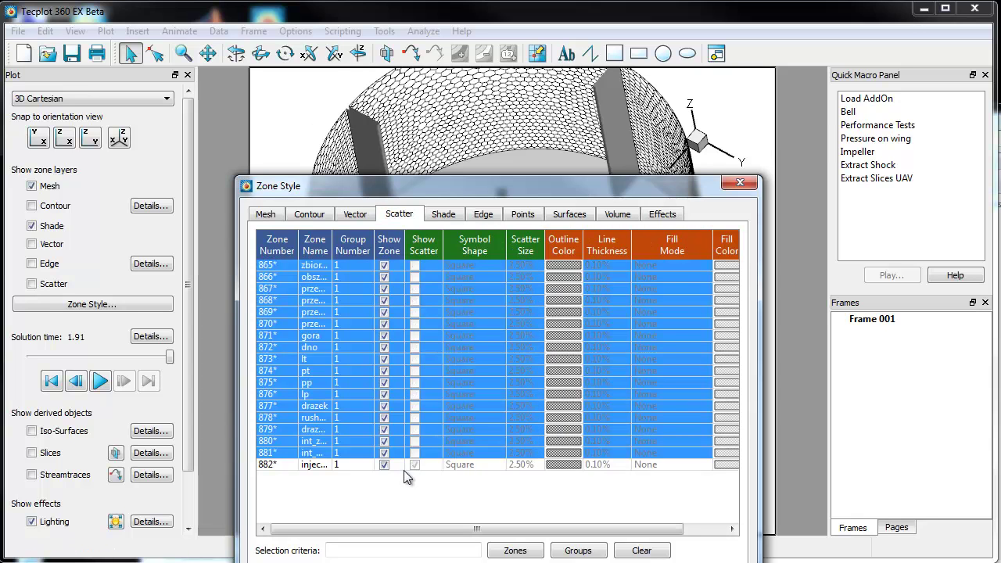
- Set zone 882's scatter symbol outline colour to Multi
left_click(452, 466)
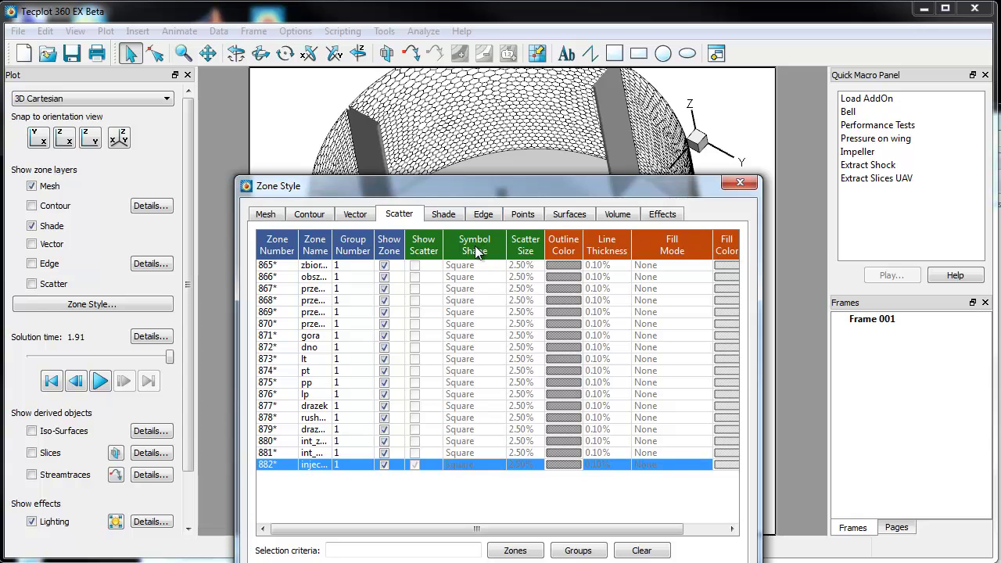
left_click(466, 465)
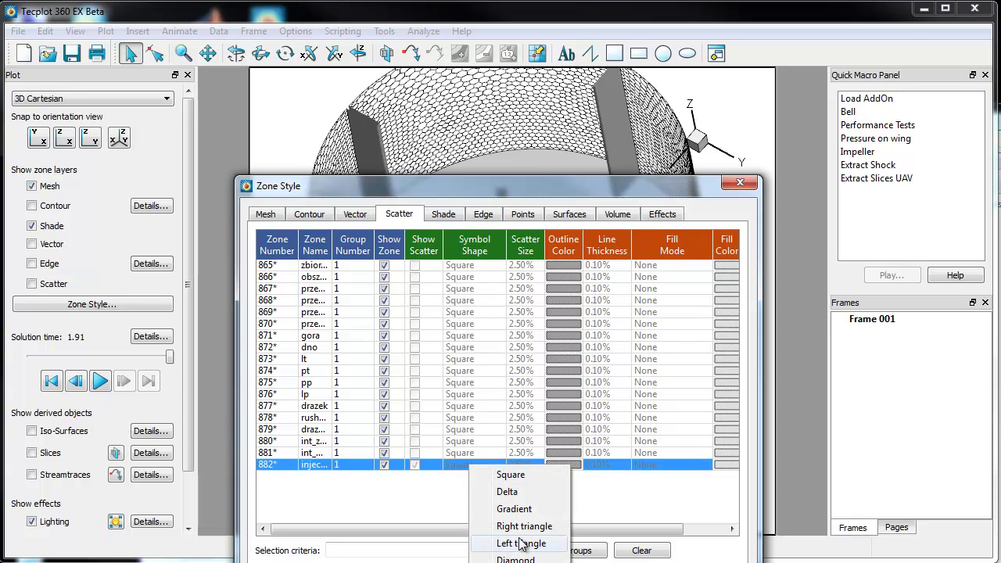
key("Return")
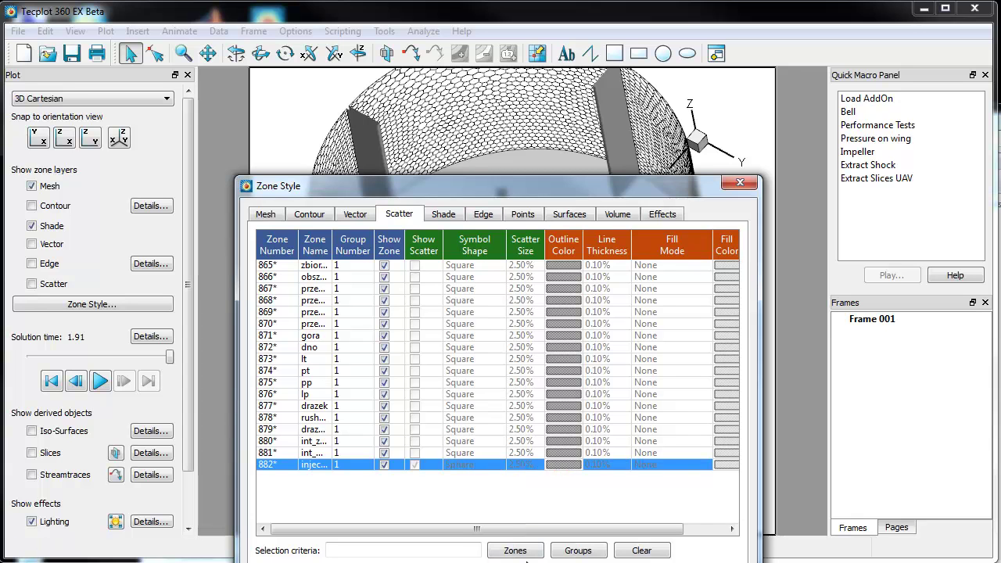
left_click(561, 461)
left_click(448, 467)
left_click(739, 182)
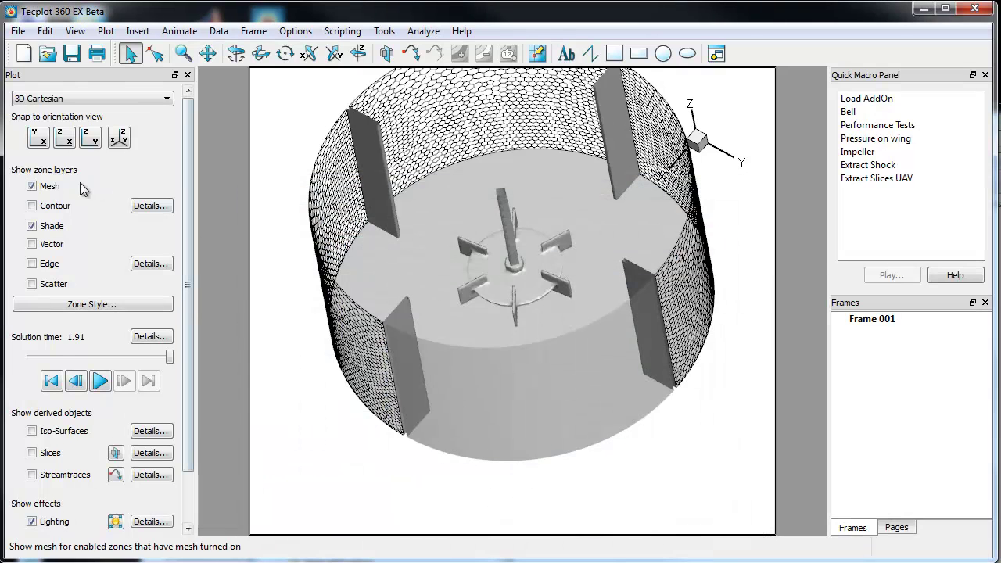
- Turn on the scatter layer and replay the time animation
left_click(31, 283)
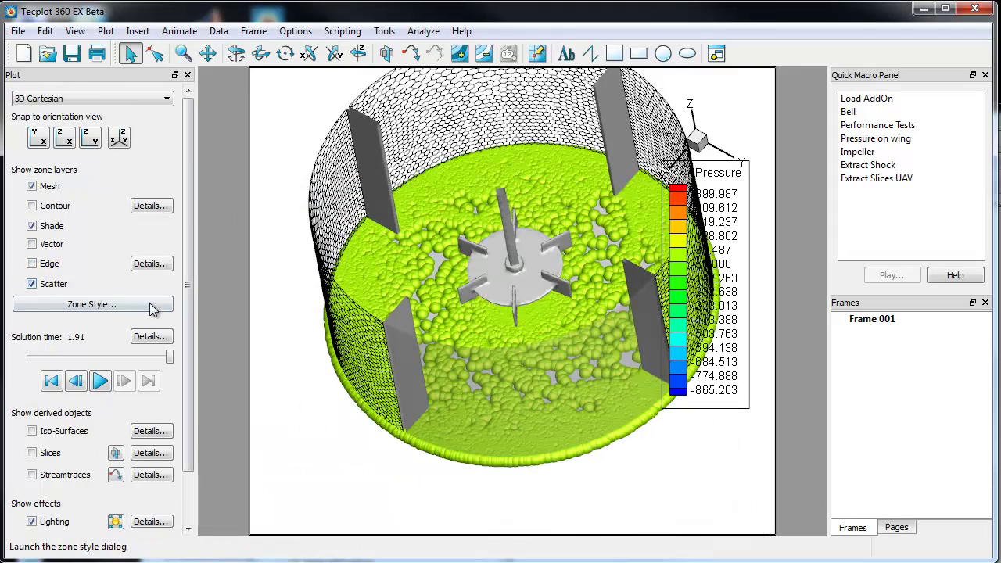
middle_click_drag(481, 250, 478, 366)
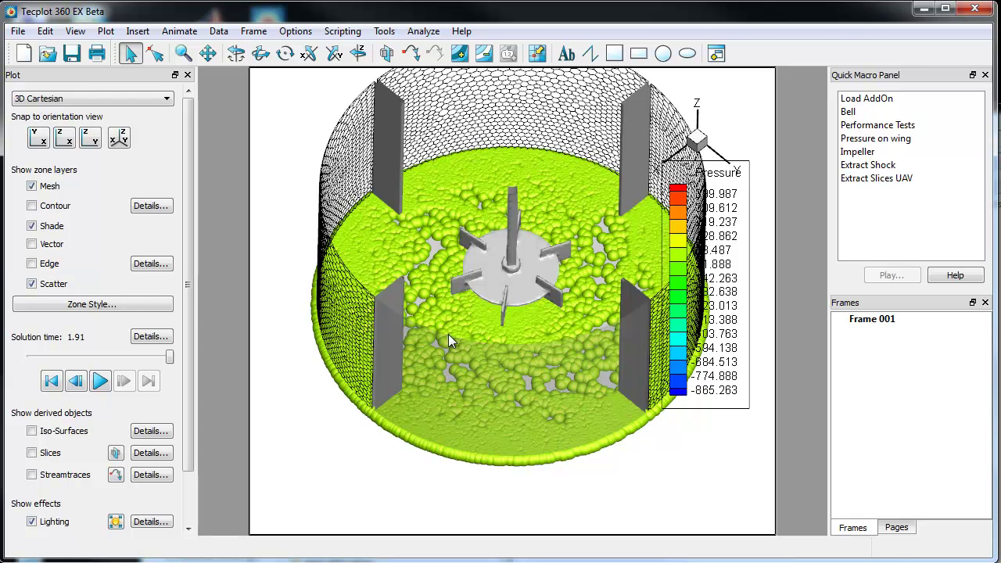
left_click(100, 381)
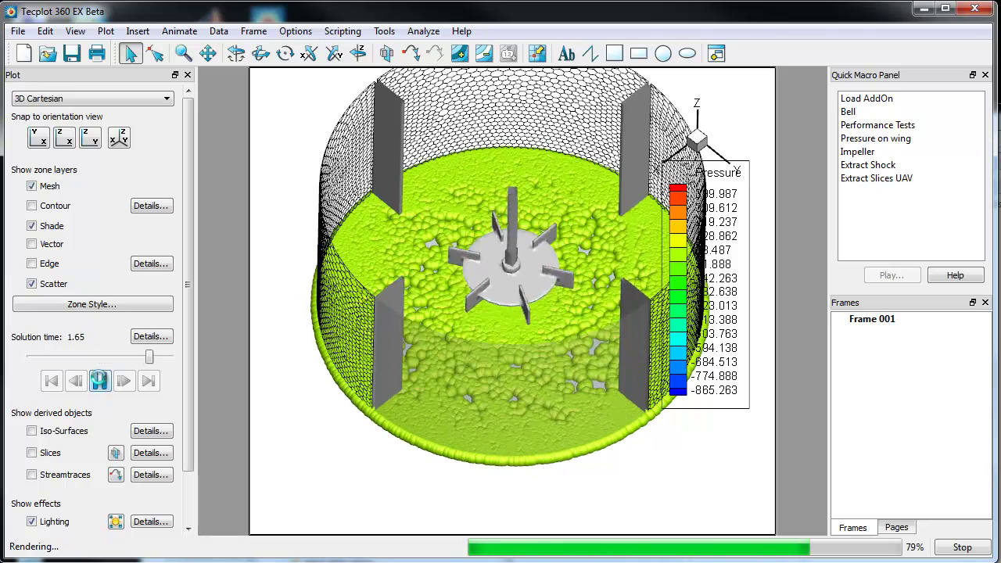
middle_click_drag(535, 425, 528, 246)
right_click(509, 249)
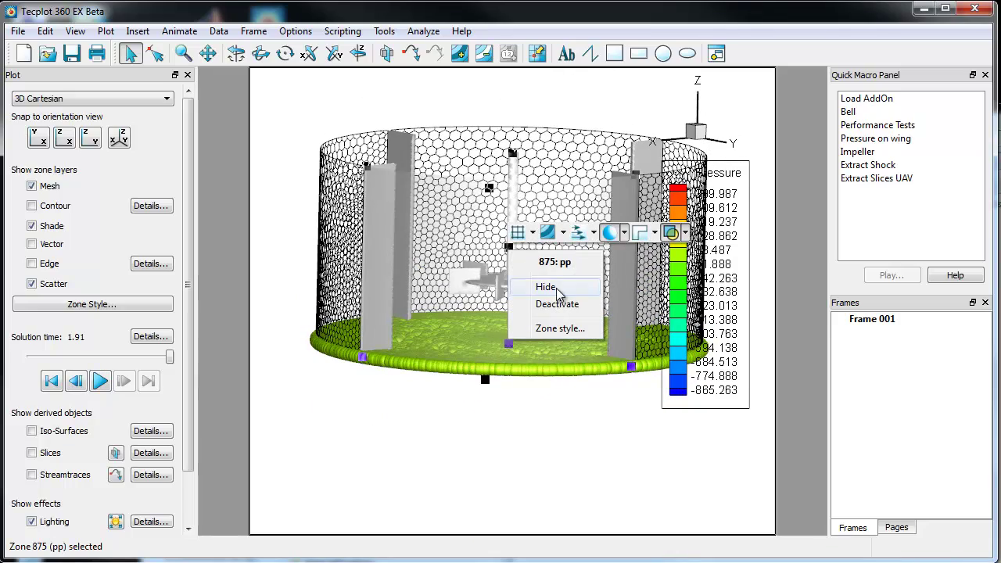
middle_click_drag(609, 240, 525, 384)
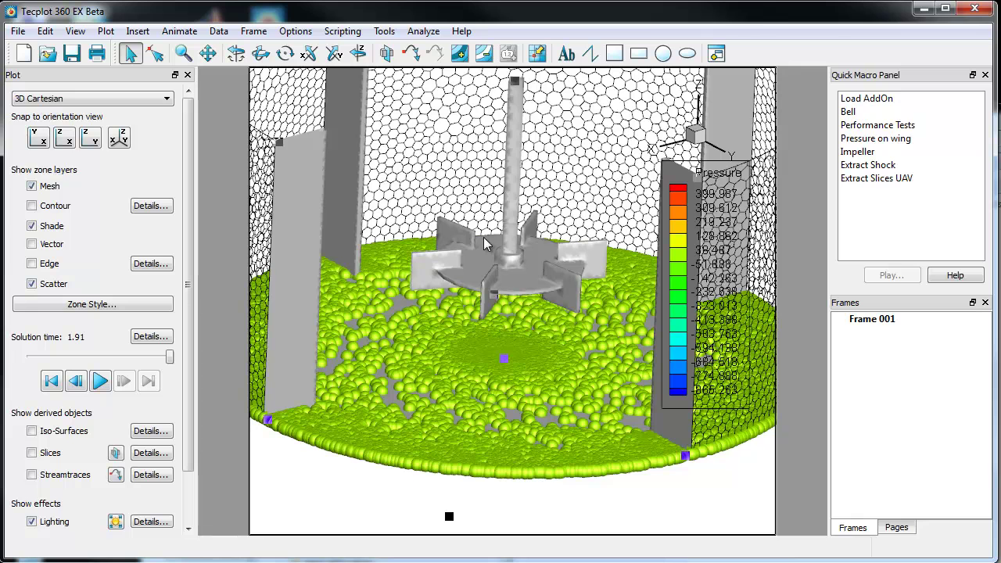
- Place a pressure-coloured slice plane behind the impeller and tilt it diagonally
left_click(115, 452)
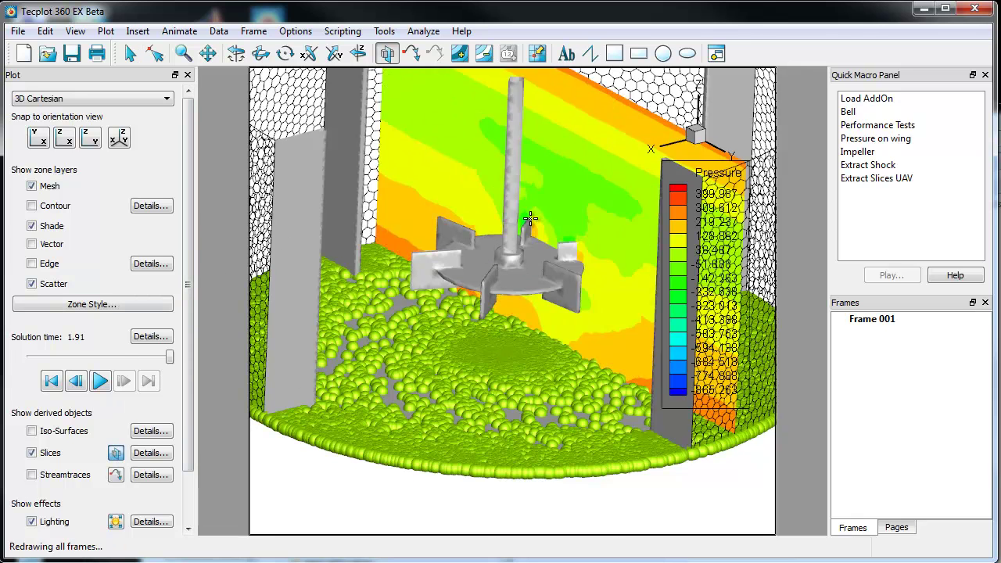
left_click(474, 263)
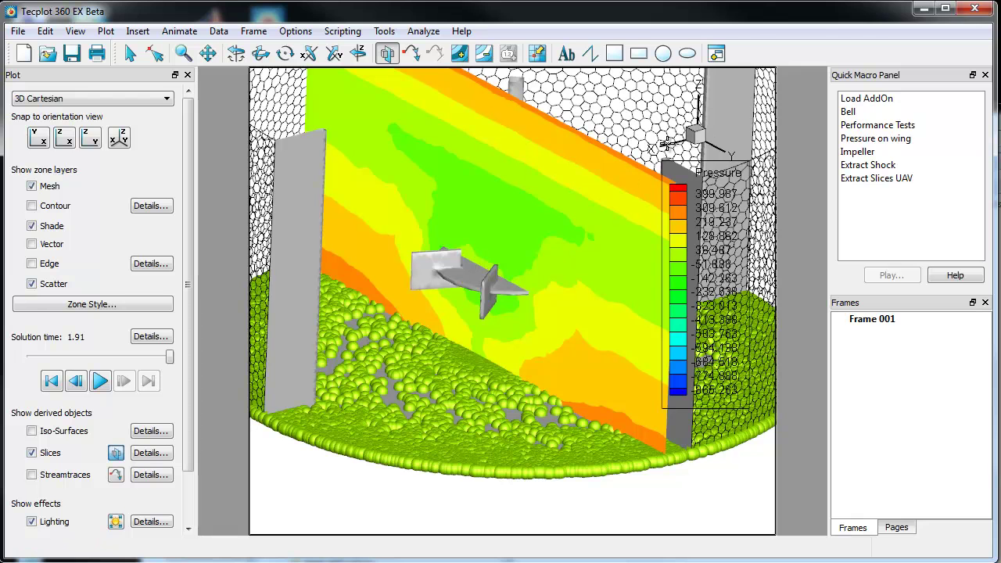
left_click(600, 222)
middle_click_drag(580, 256, 530, 244)
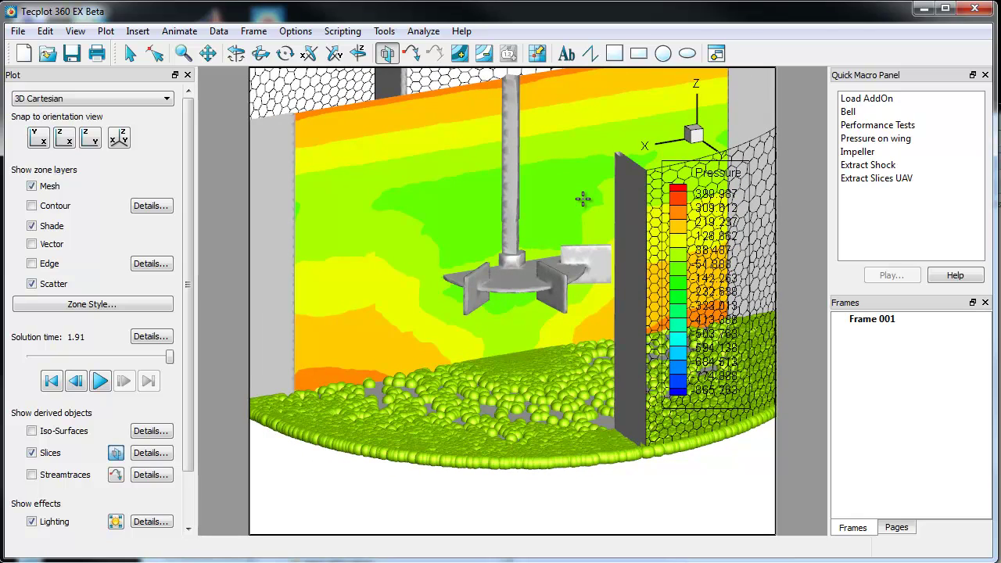
left_click_drag(582, 199, 437, 218)
left_click_drag(365, 242, 474, 276)
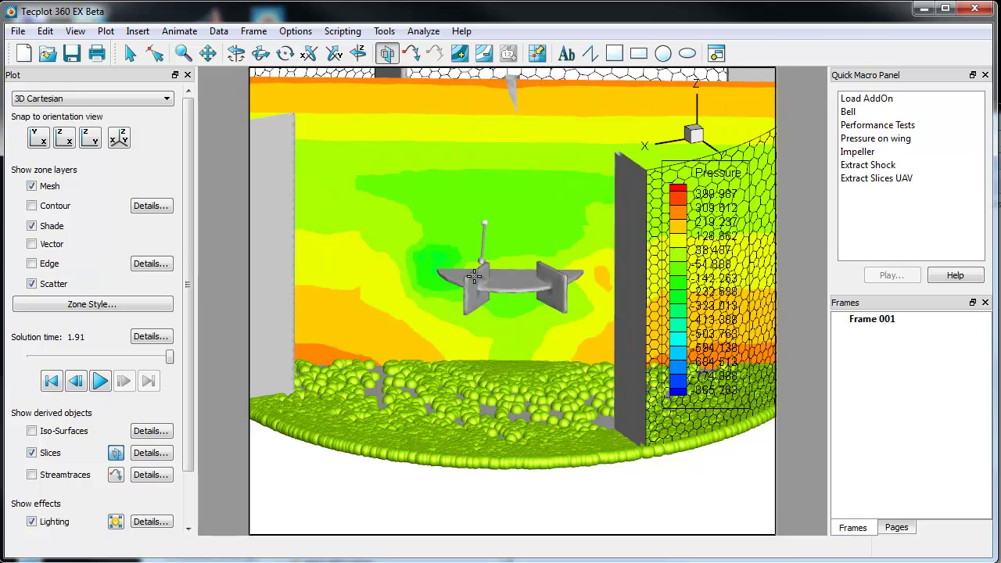
- Set the pressure slice translucency to 70, then lower it to 30
key("s")
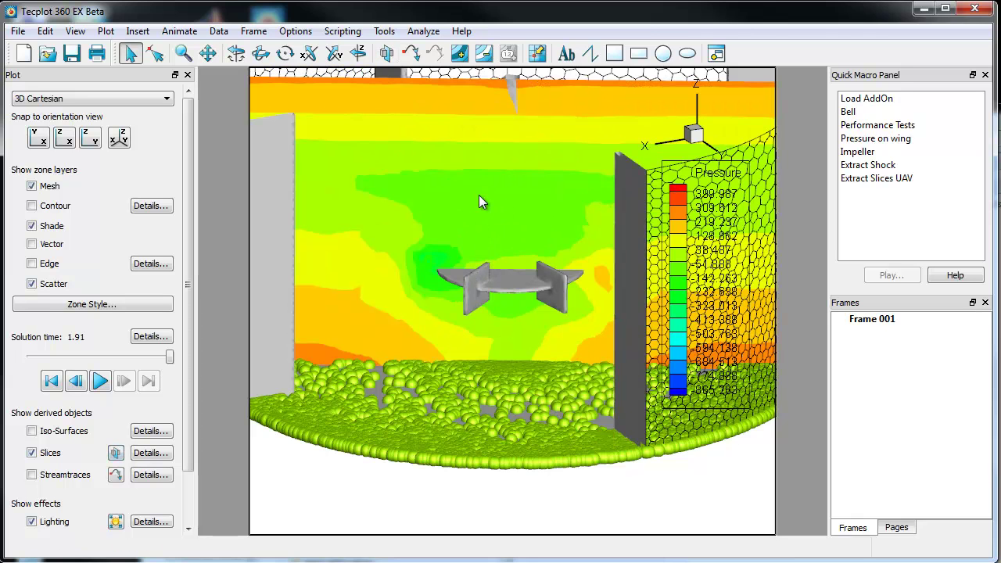
left_click(479, 197)
right_click(476, 190)
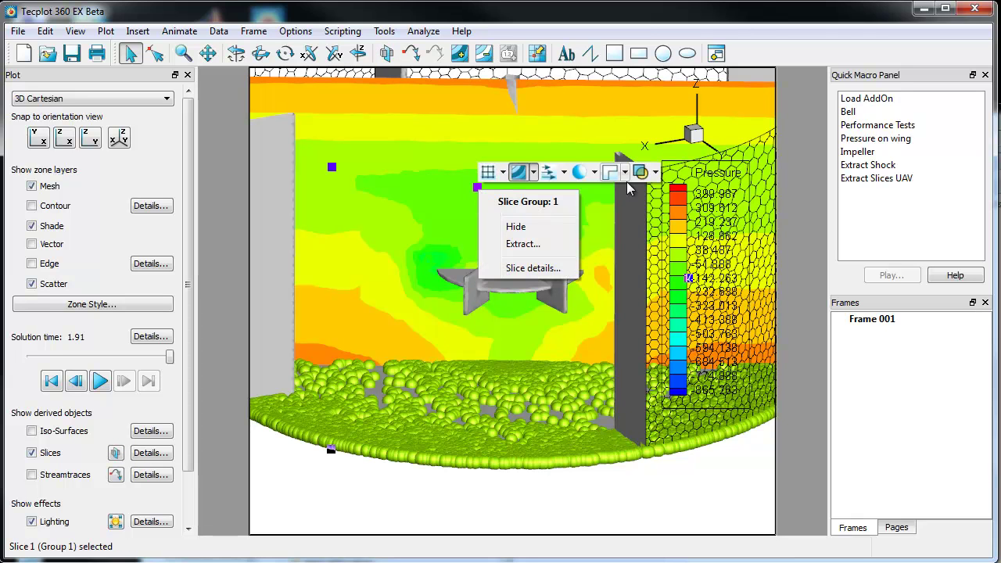
left_click(656, 172)
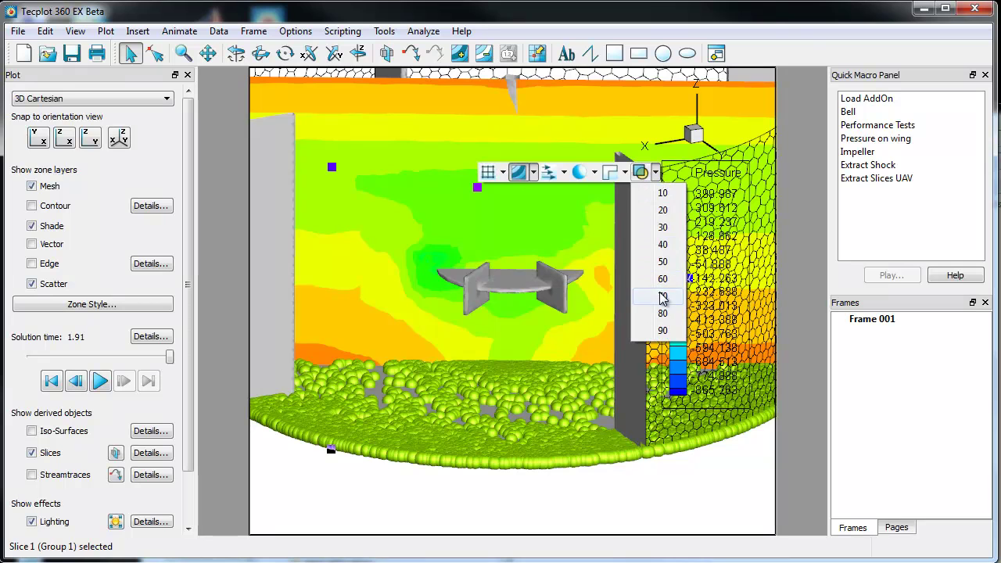
left_click(662, 297)
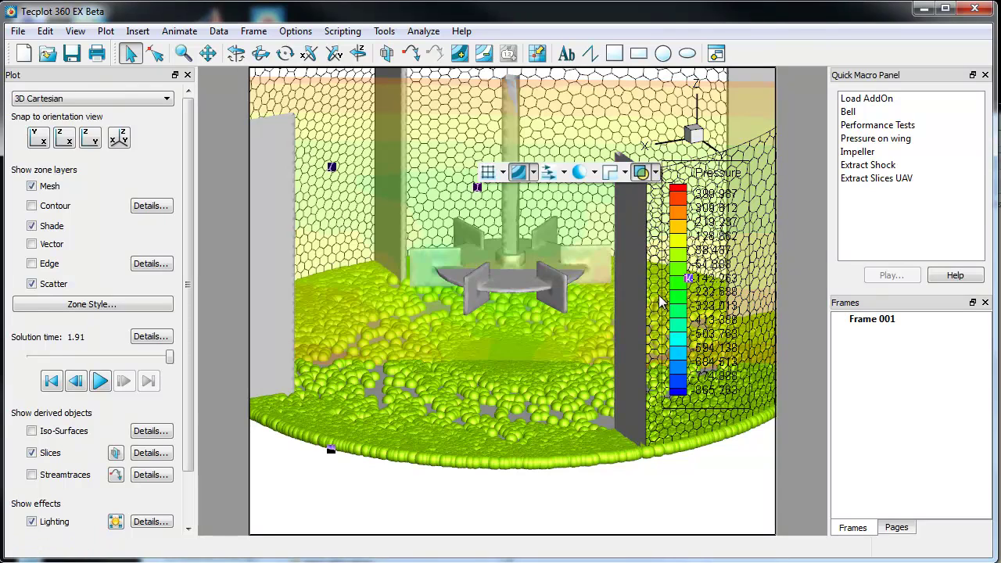
right_click(574, 216)
left_click(750, 198)
left_click(749, 250)
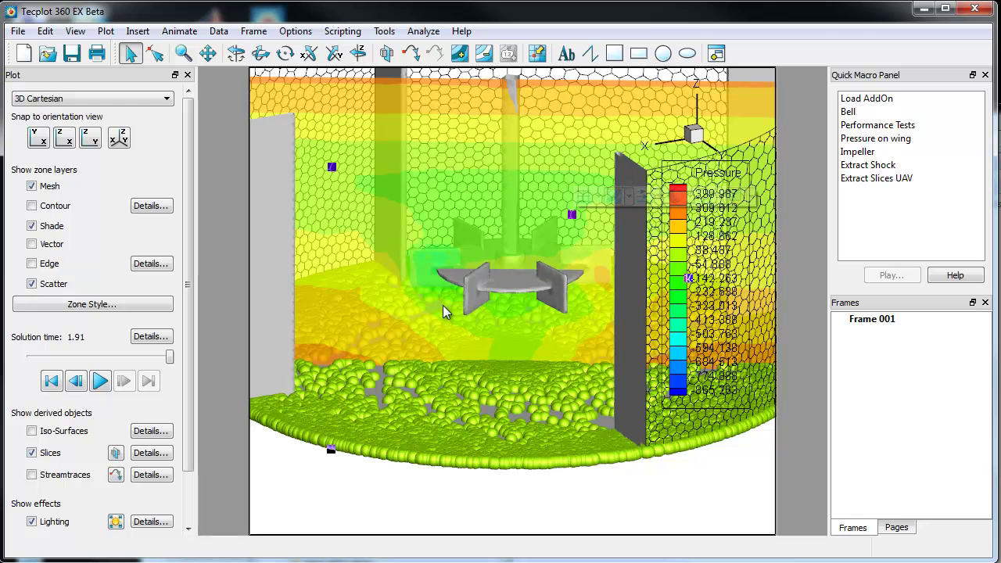
- Set contour group 2's variable to DPM-Conc in Contour Details
left_click(151, 205)
left_click(351, 117)
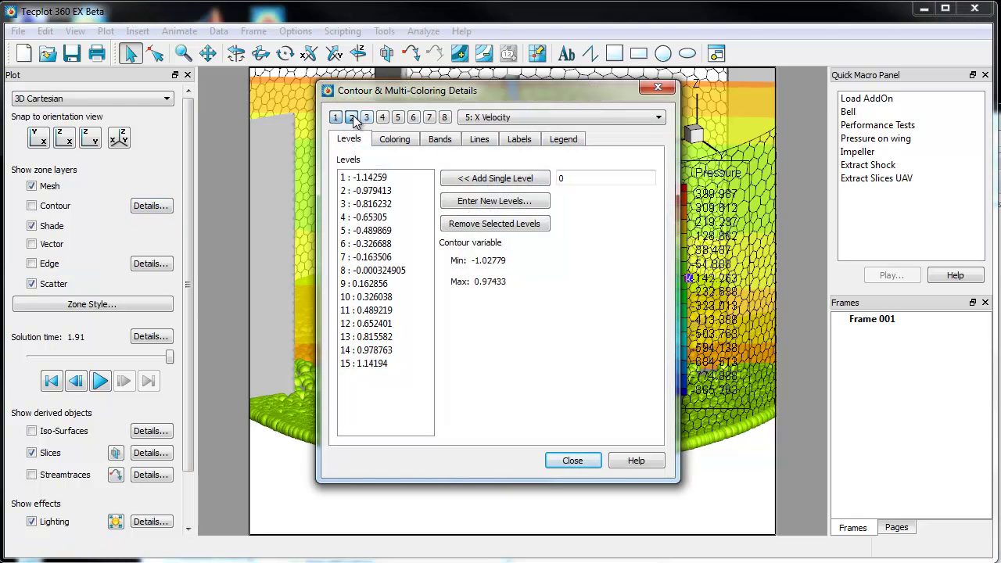
left_click(563, 117)
scroll(594, 180, "down", 8)
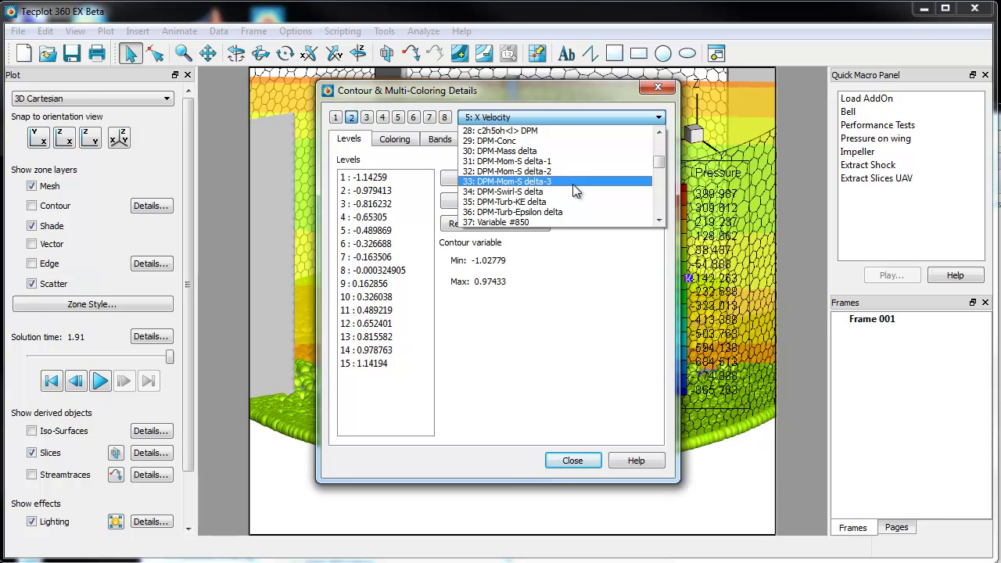
left_click(566, 142)
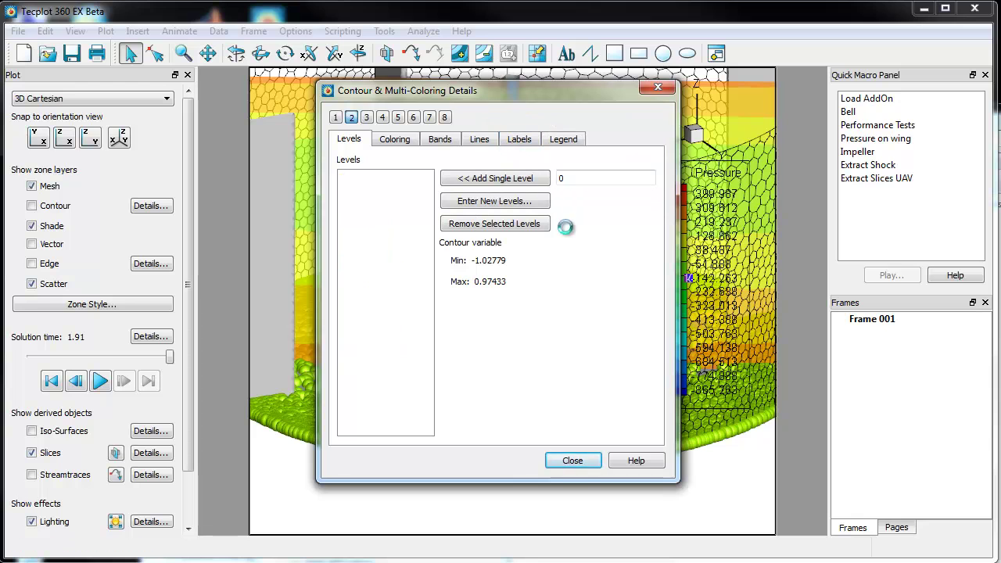
left_click(573, 459)
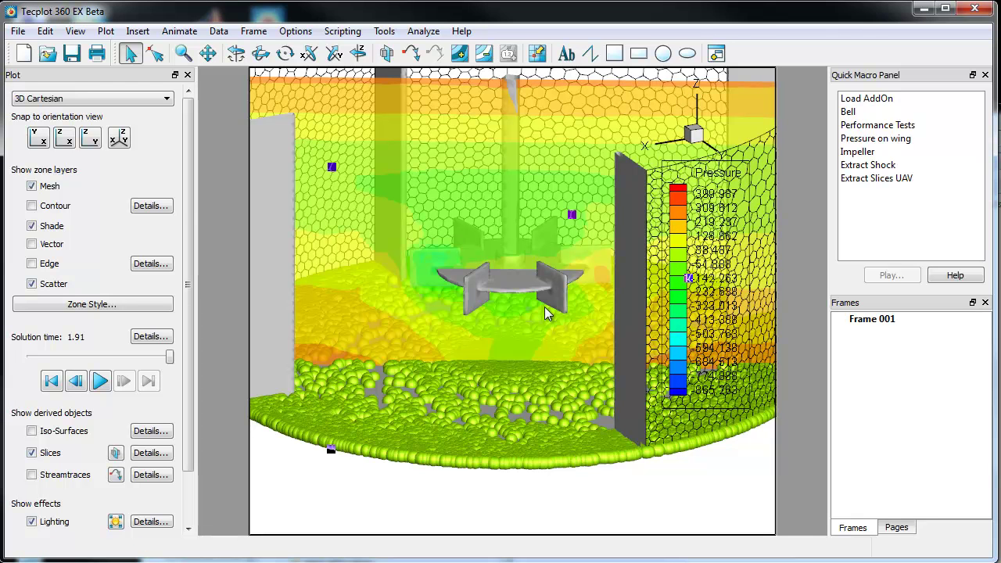
- Color the slice by contour group 2
right_click(481, 211)
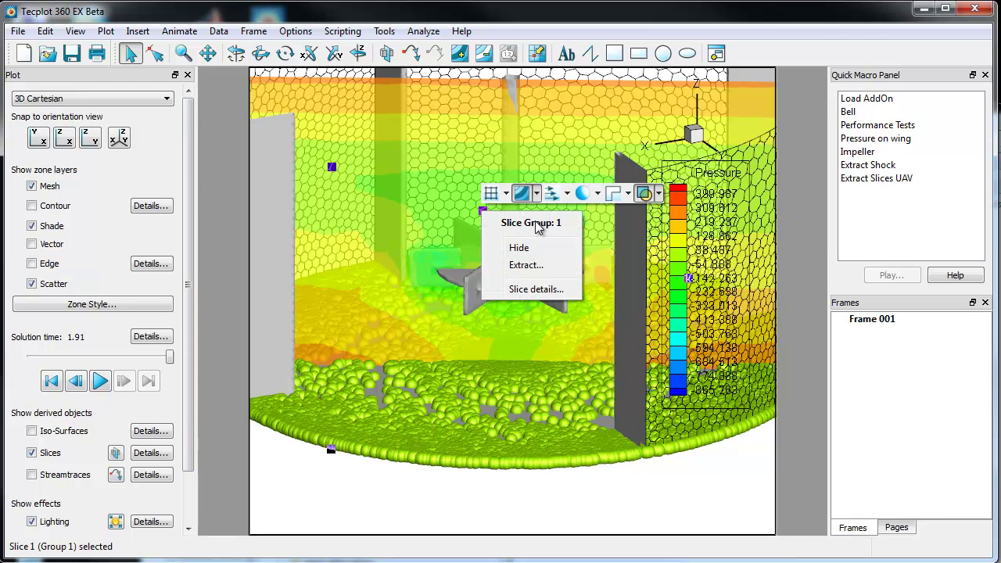
left_click(537, 194)
left_click(570, 232)
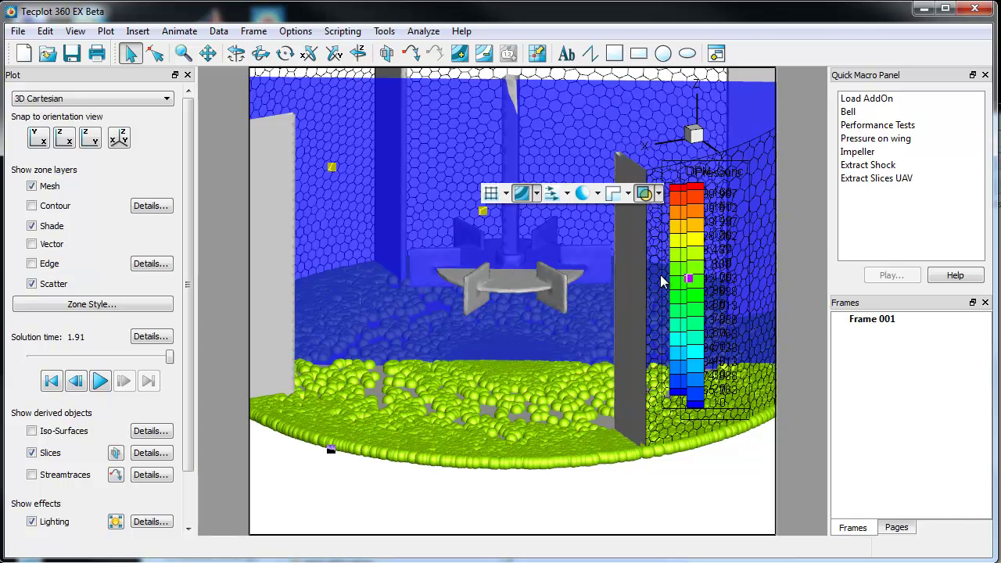
left_click(161, 206)
- Change contour group 2's variable to 45: c2h5oh<l> Phase-1
left_click(548, 118)
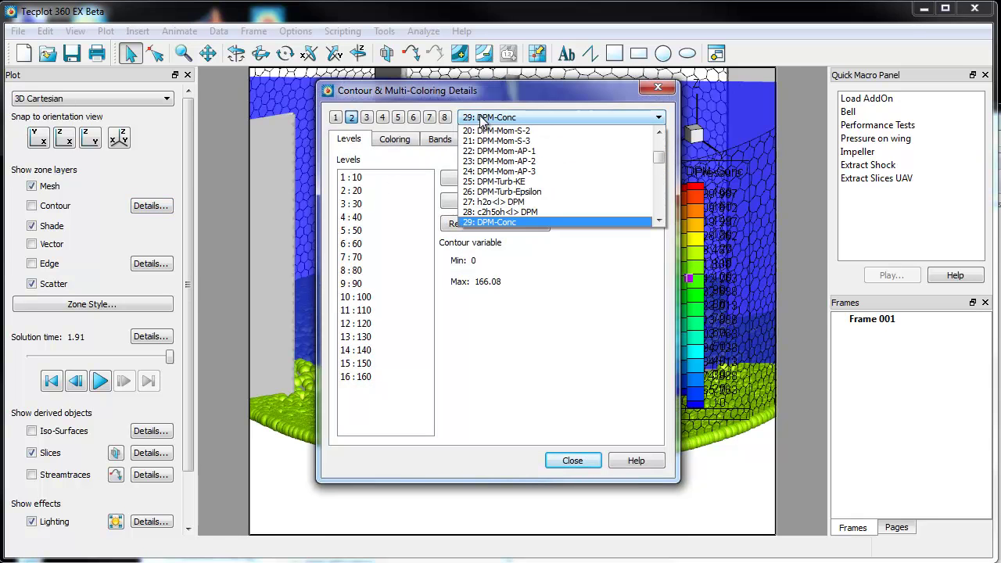
left_click(519, 212)
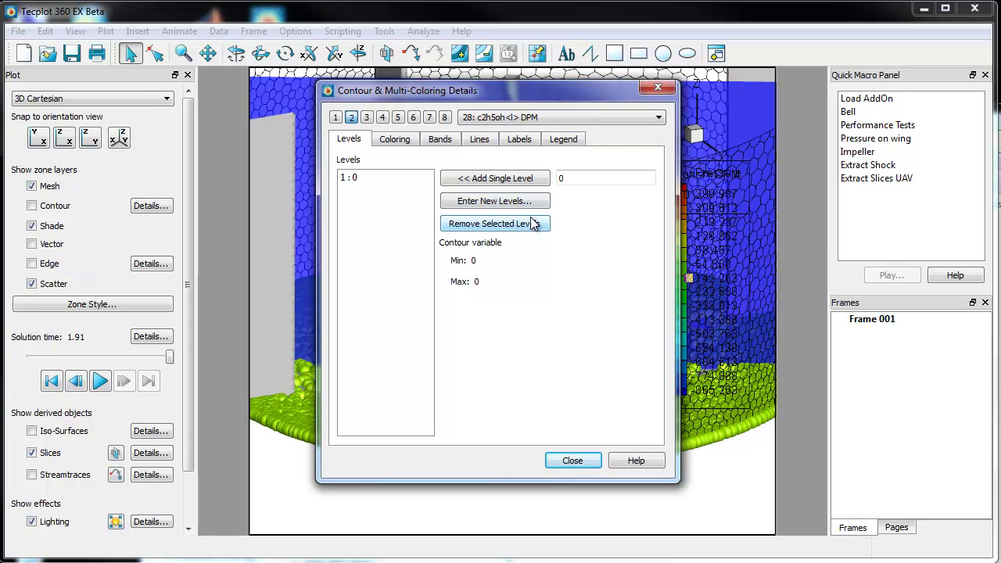
left_click(538, 121)
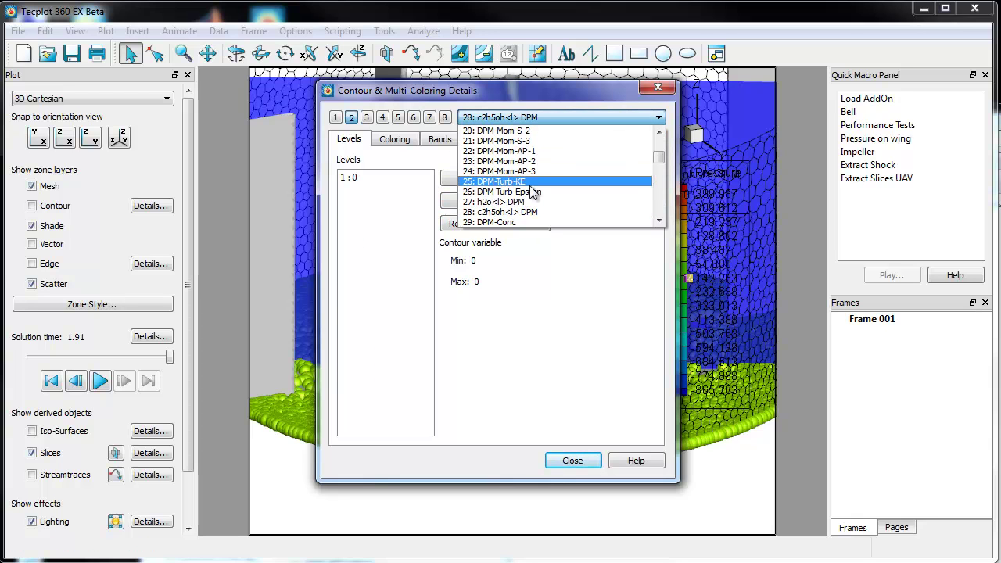
scroll(518, 215, "up", 2)
scroll(516, 206, "down", 2)
scroll(518, 204, "down", 6)
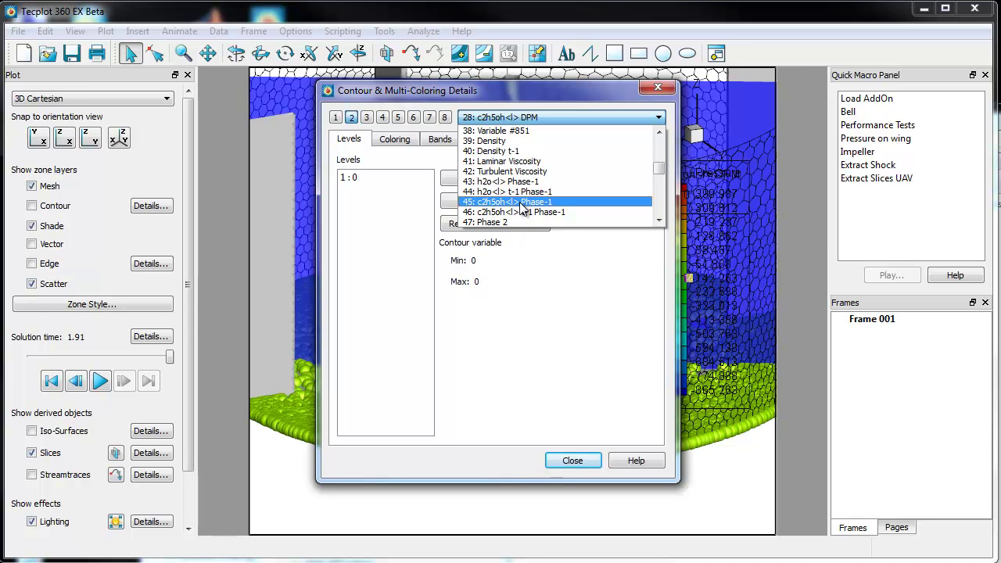
left_click(522, 204)
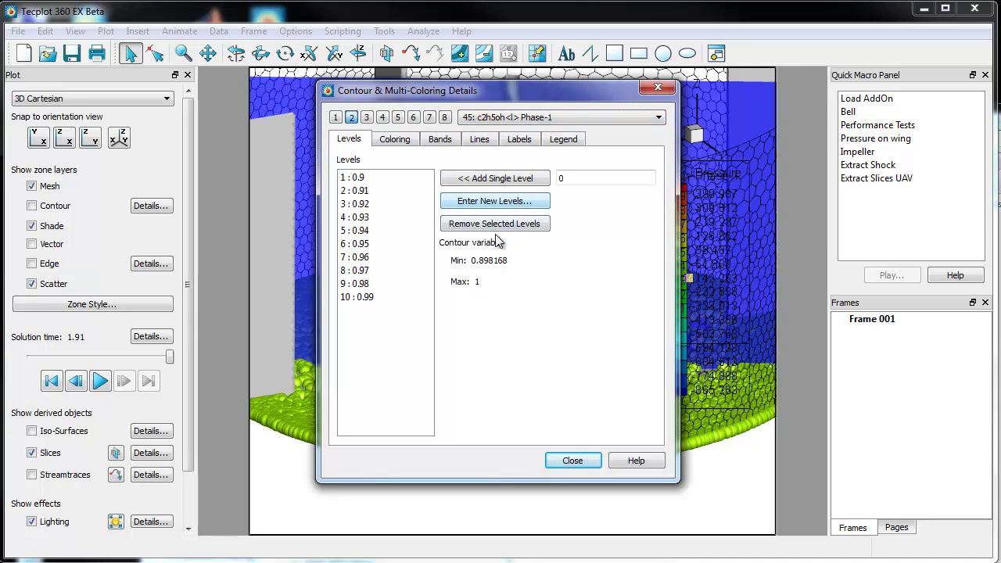
left_click_drag(522, 98, 818, 122)
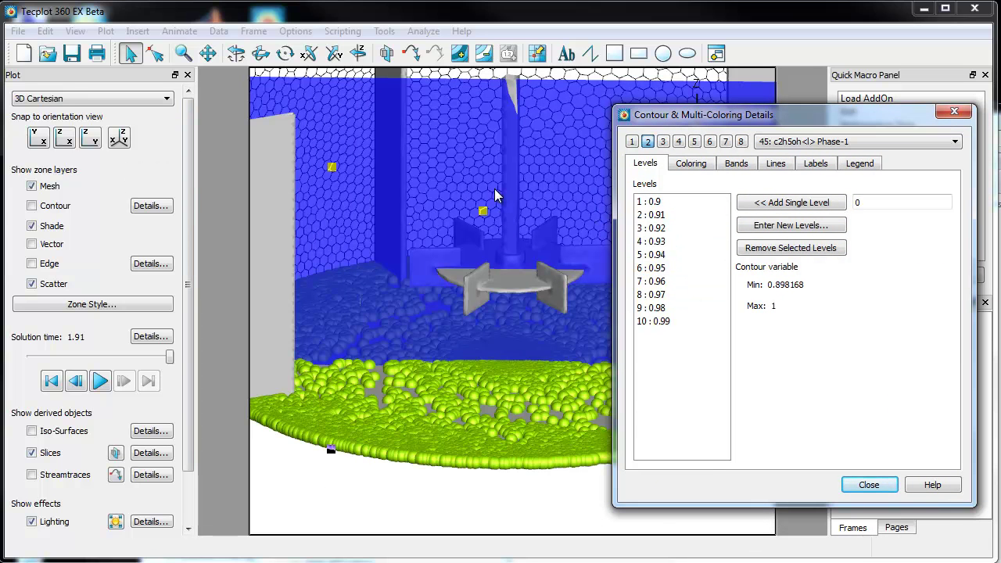
- Add a contour level at 0 and replay the time animation
left_click(460, 54)
left_click(435, 227)
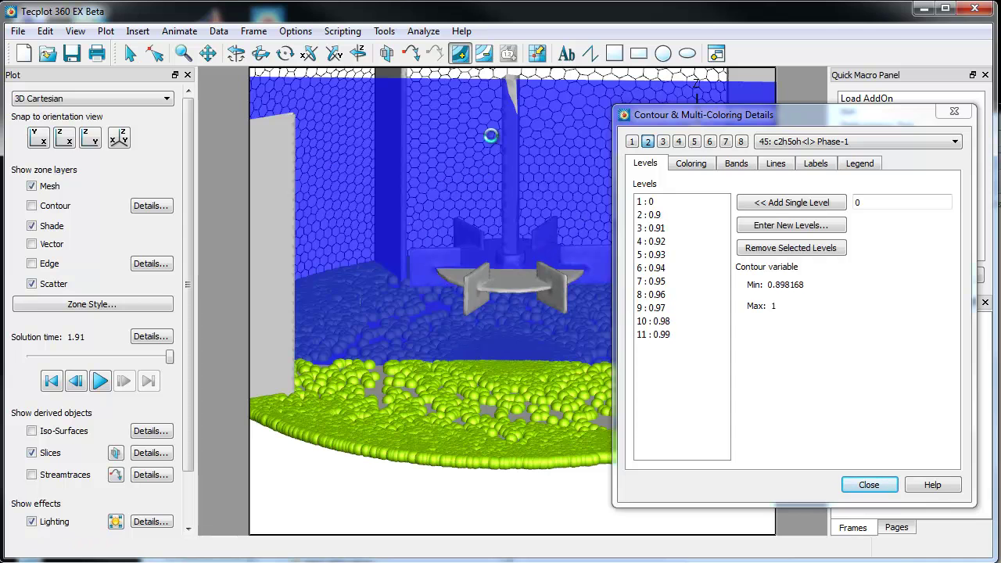
left_click(99, 381)
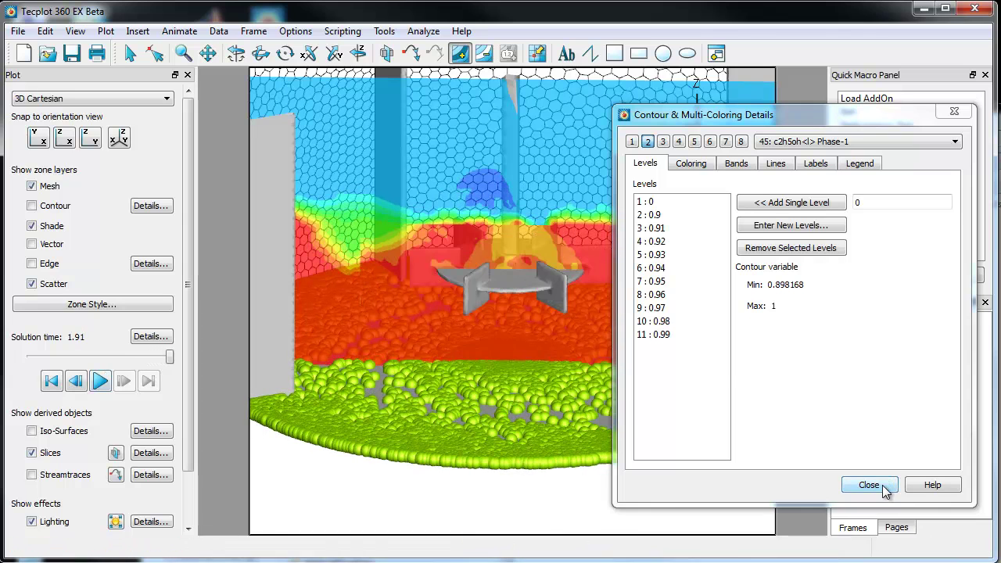
left_click(868, 484)
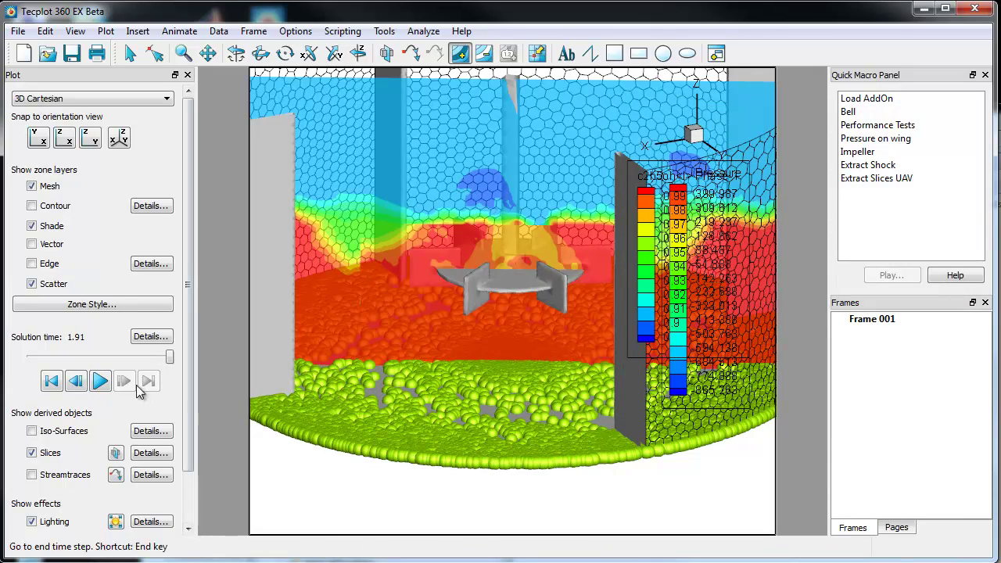
- Replay the time animation, then set the contour legend's box type to No box
left_click(100, 381)
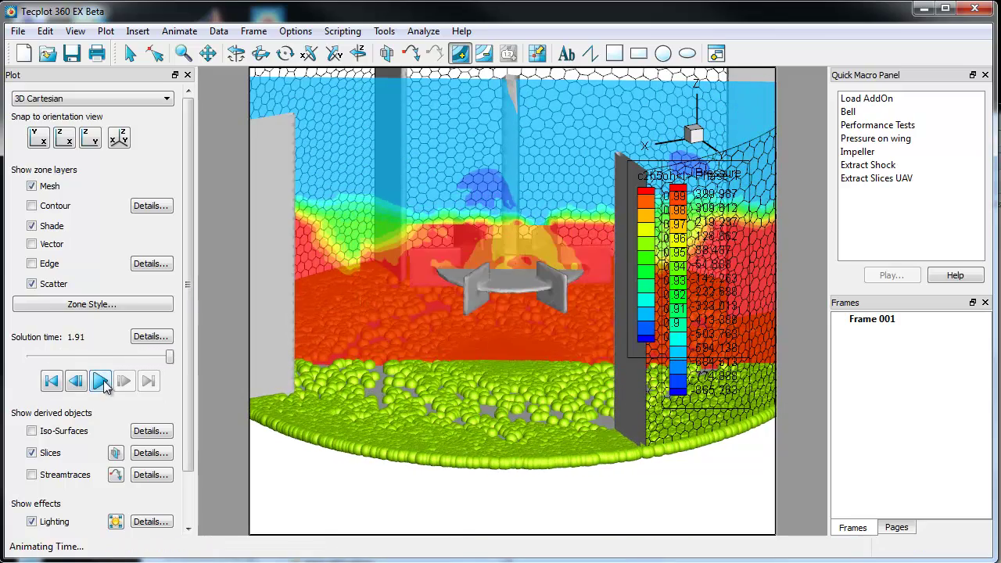
key("s")
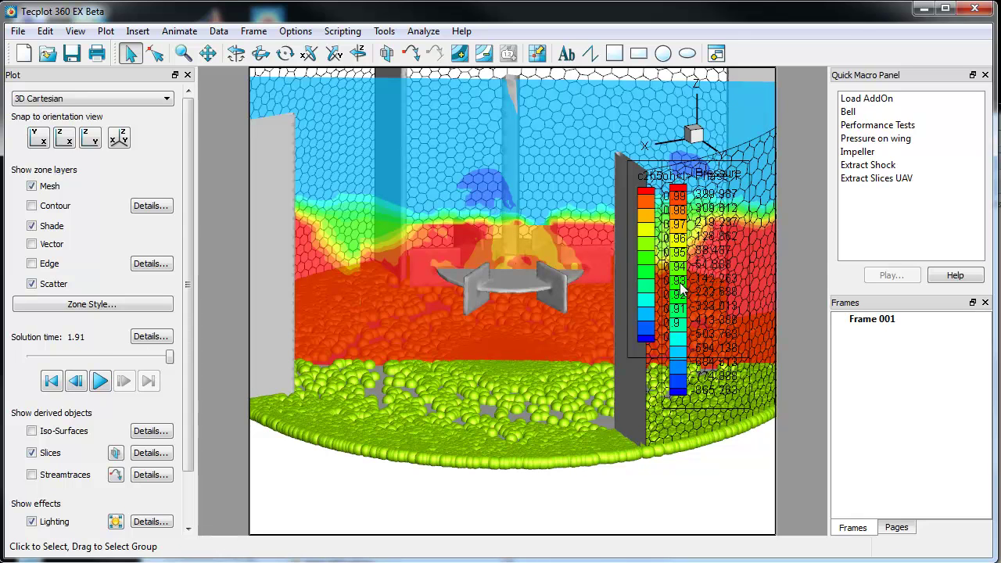
right_click(698, 301)
mouse_move(738, 324)
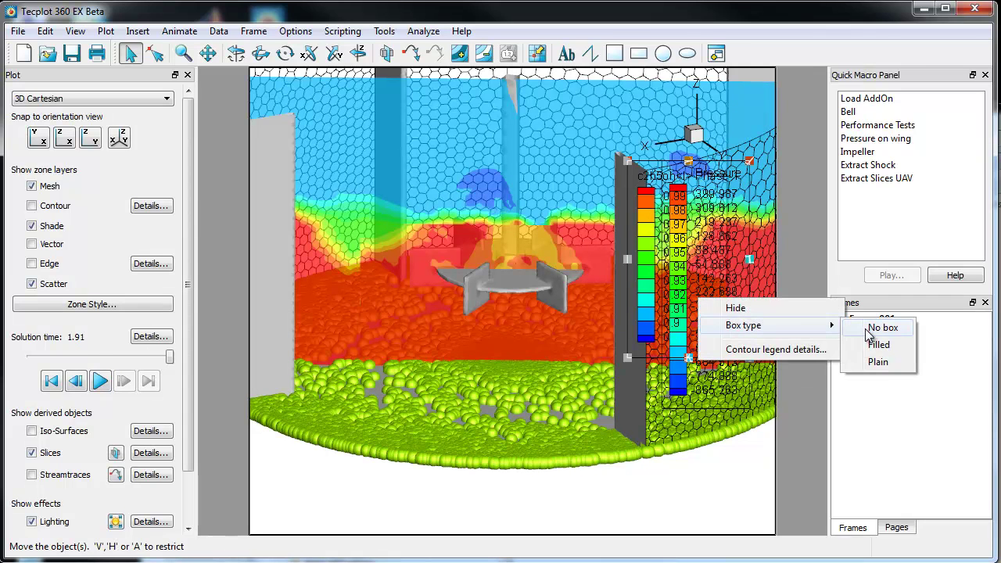
left_click(875, 328)
- Hide the contour legend, then zoom out and rotate the tank to a side-on view
right_click(698, 306)
left_click(735, 314)
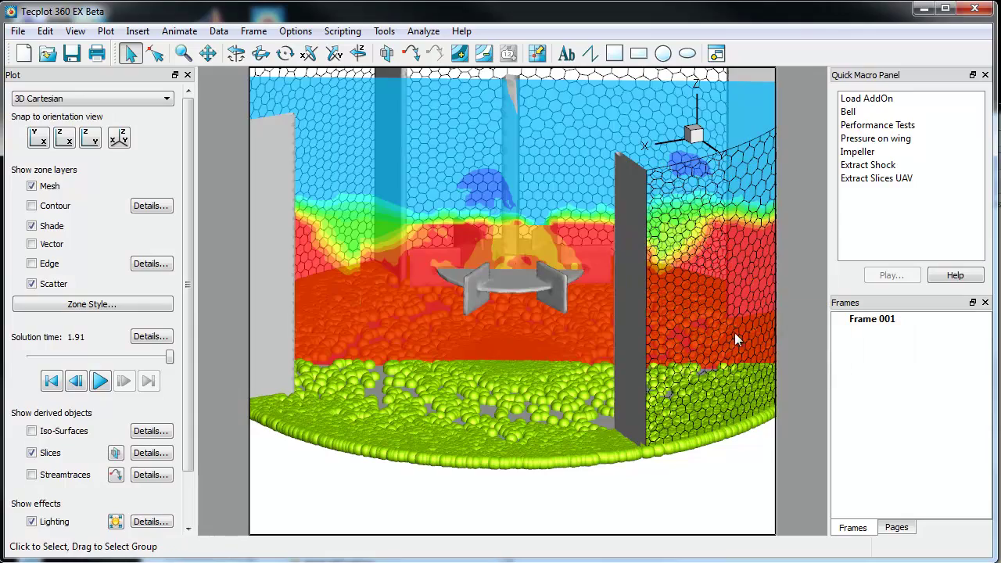
scroll(543, 340, "down", 6)
middle_click_drag(399, 389, 558, 375)
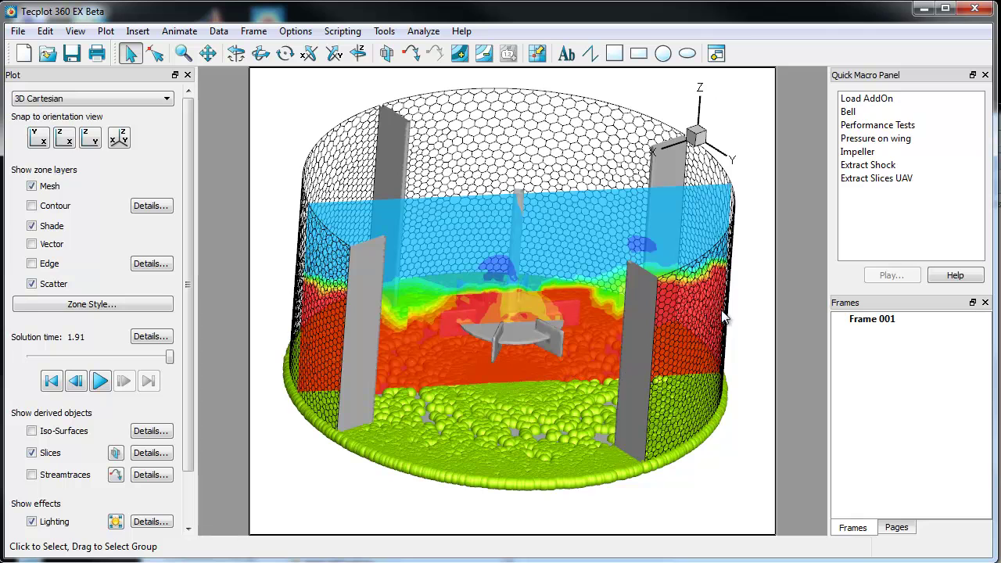
- Copy the plot frame and paste a duplicate of it
right_click(775, 277)
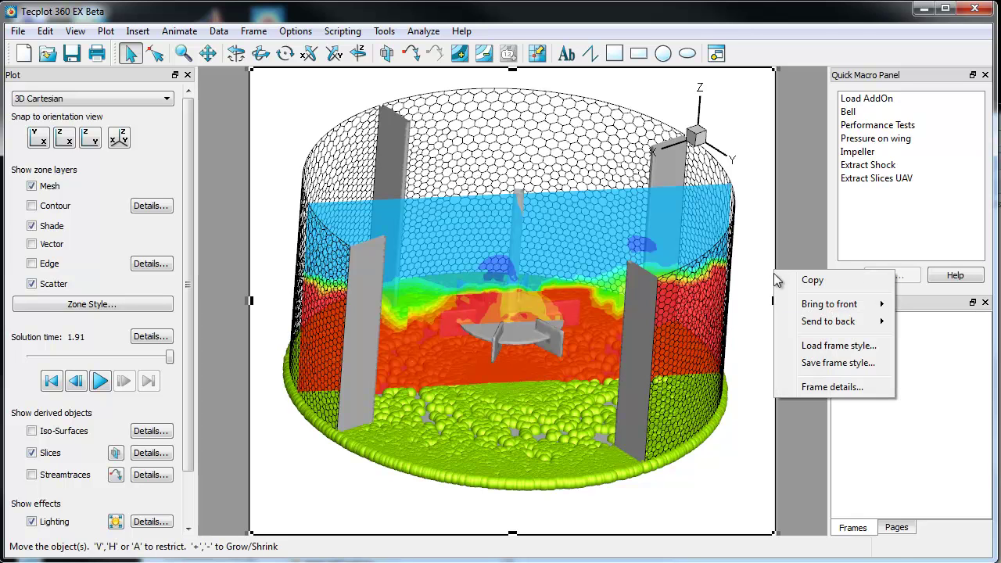
left_click(810, 280)
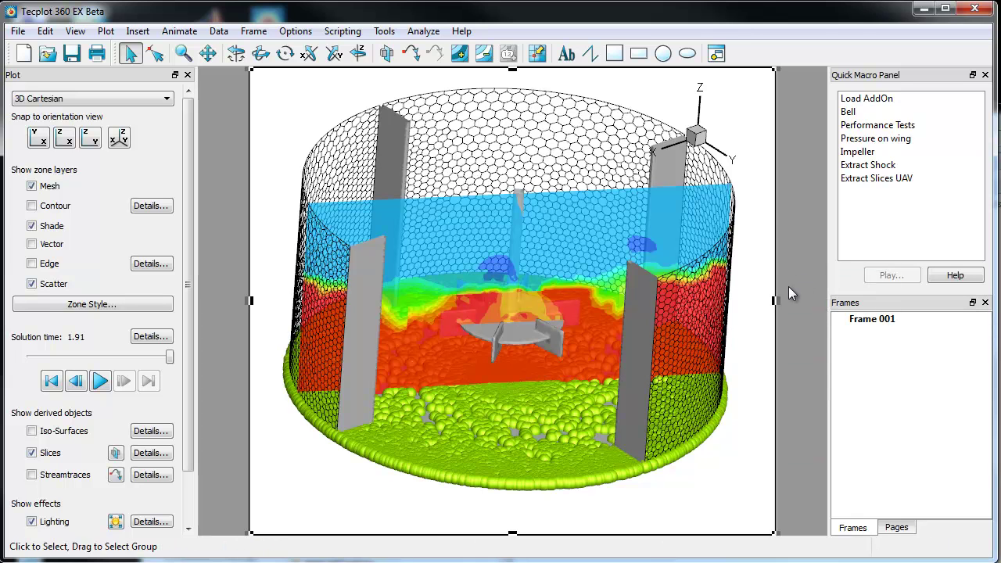
key("ctrl+v")
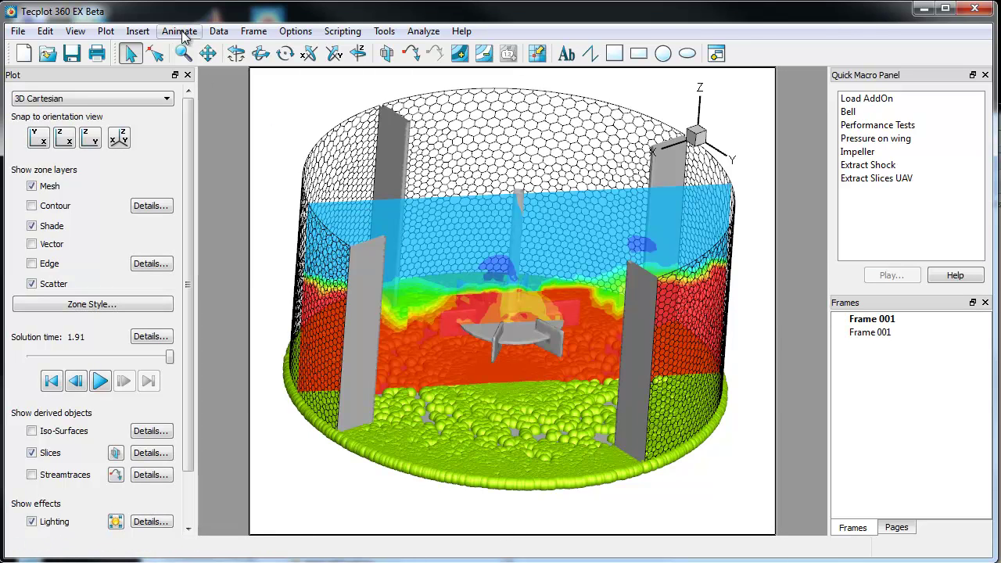
- Tile the two tank frames side by side and turn the right tank upright and oblique
left_click(253, 32)
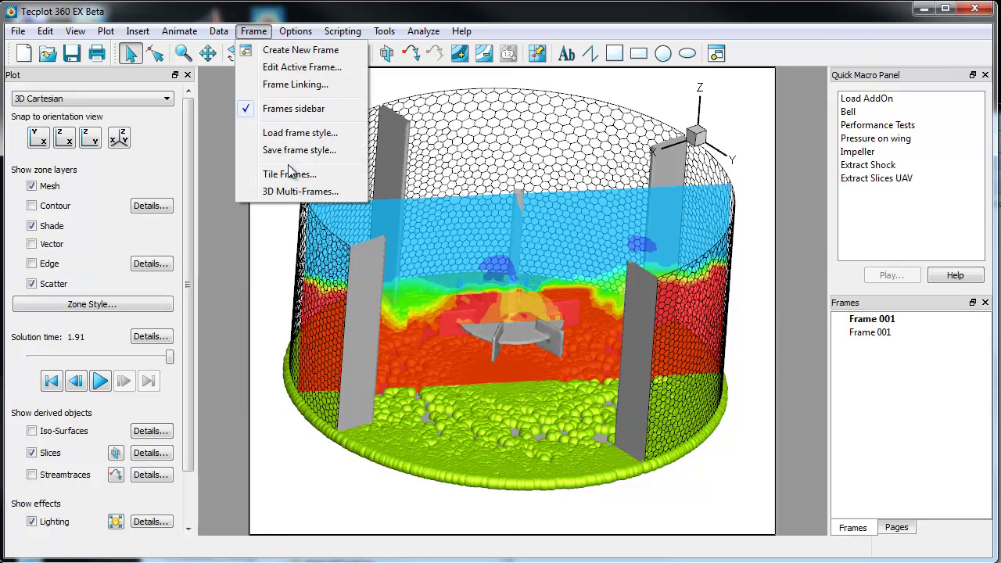
left_click(283, 173)
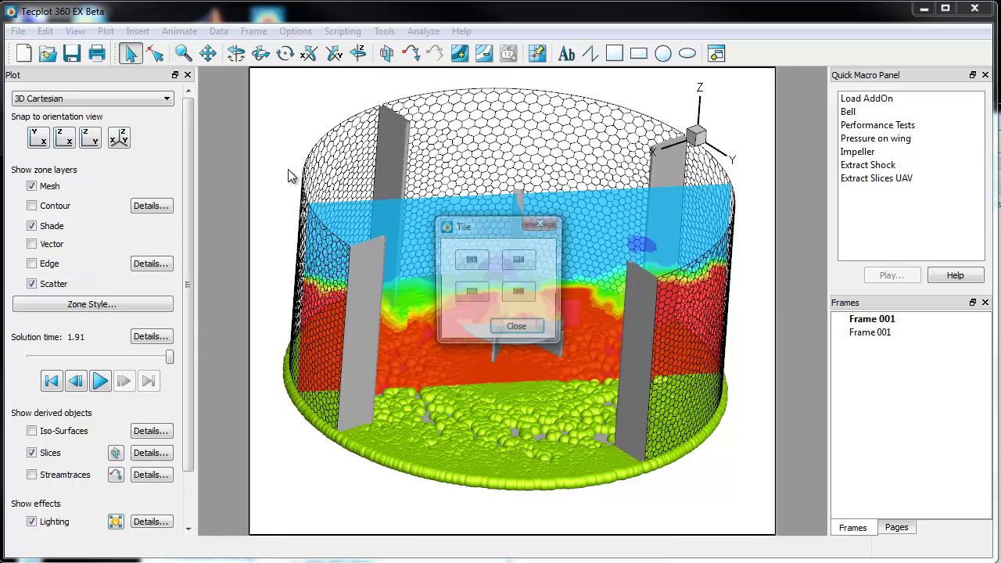
left_click(470, 297)
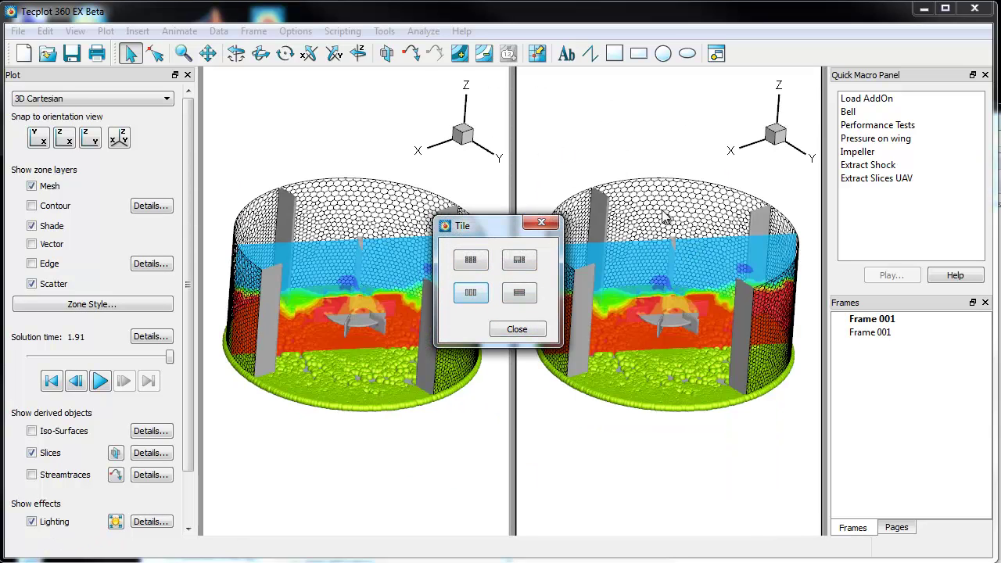
left_click(630, 427)
right_click_drag(591, 427, 674, 301)
left_click(536, 331)
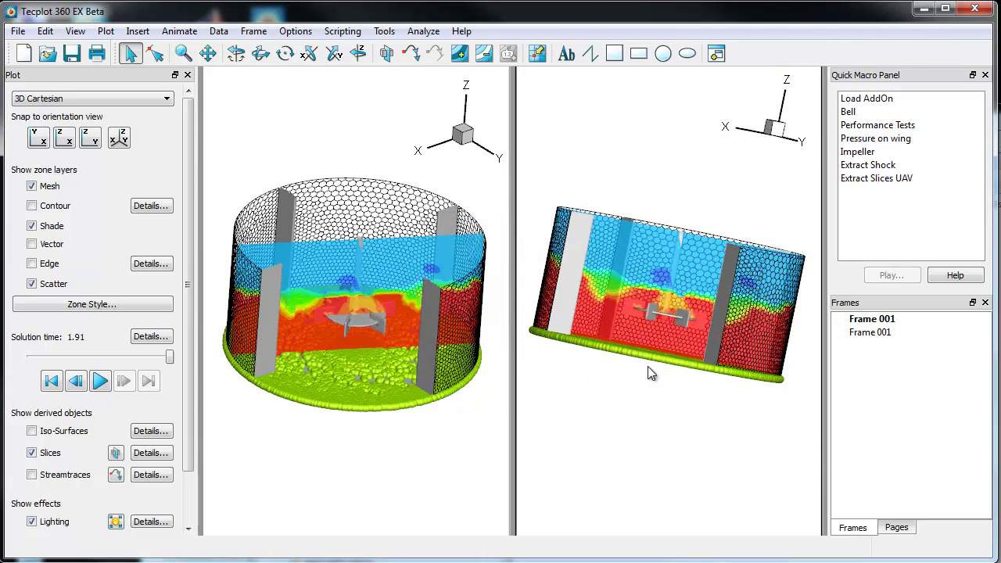
right_click_drag(646, 345, 637, 417)
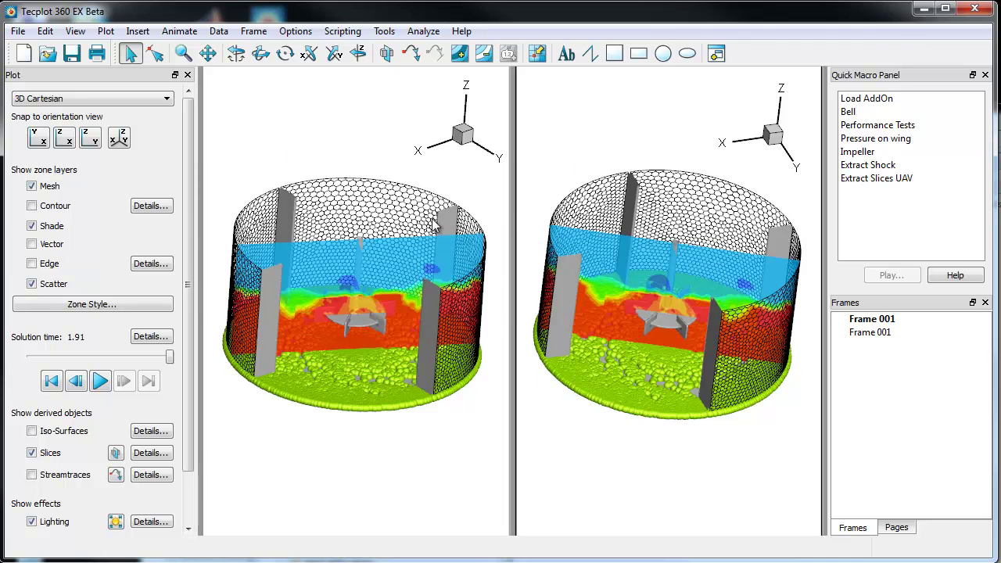
left_click(254, 31)
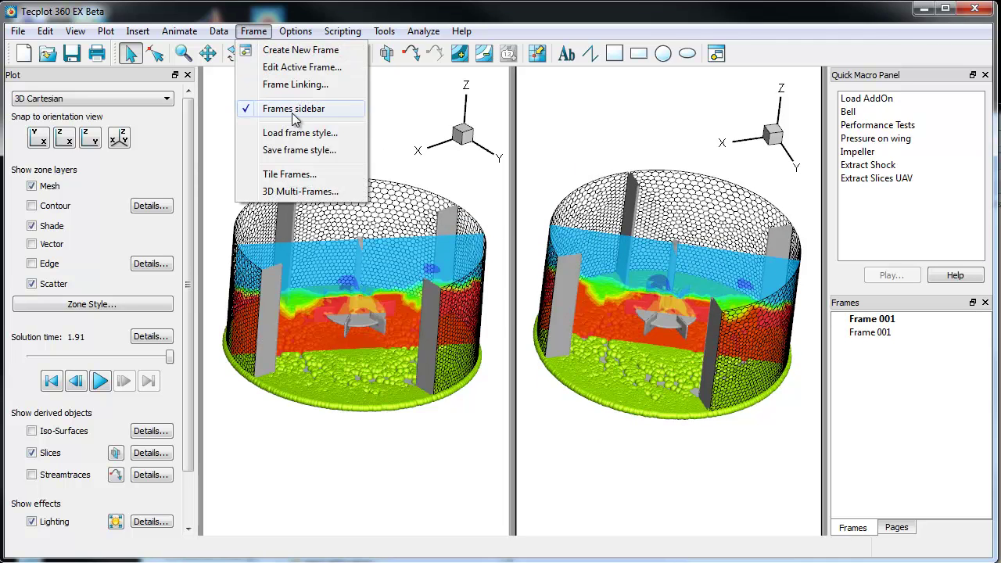
- Link 3D view and slice positions for all frames in the group, then rotate both tanks together
left_click(295, 84)
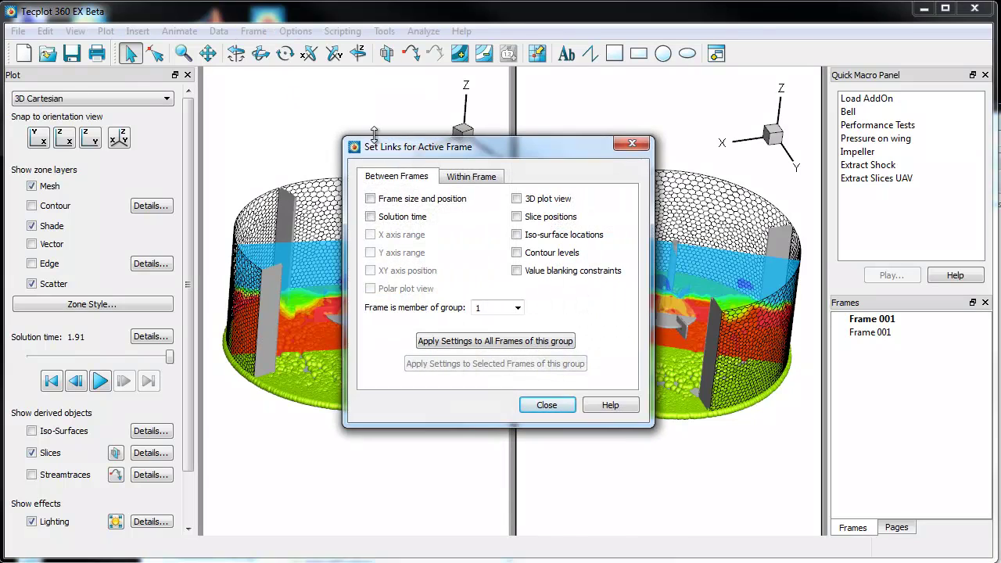
left_click(532, 218)
left_click(516, 339)
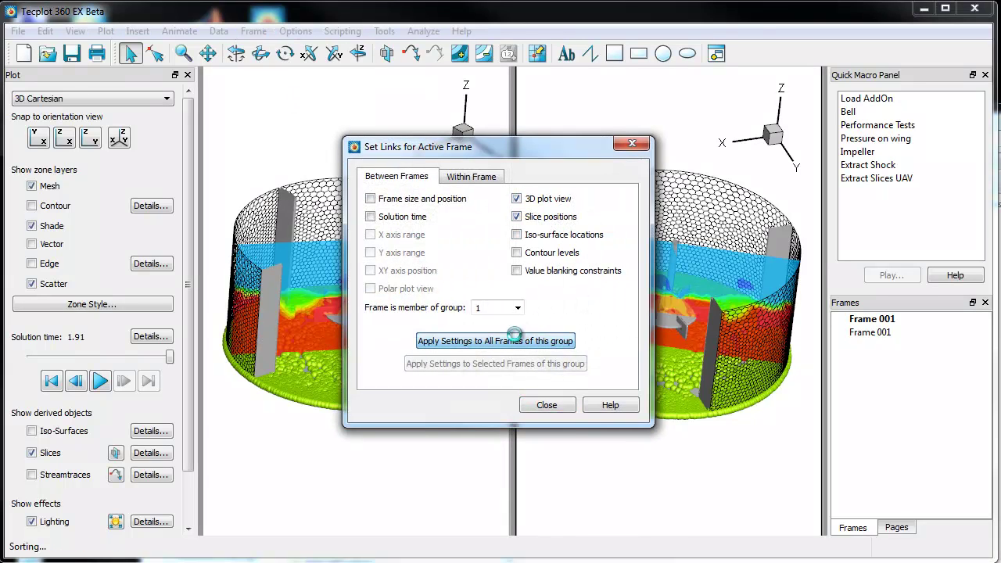
left_click(632, 143)
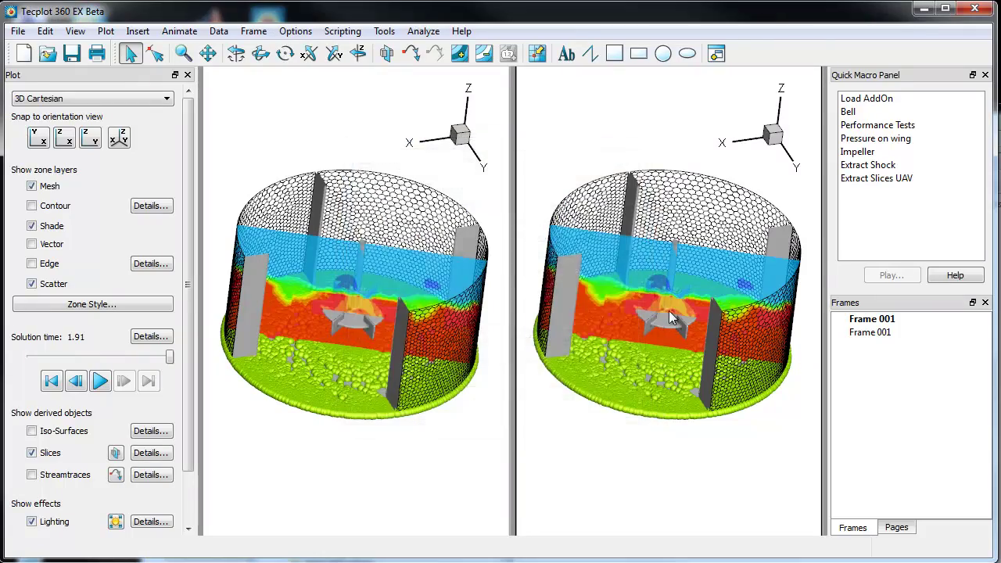
middle_click_drag(601, 310, 703, 316)
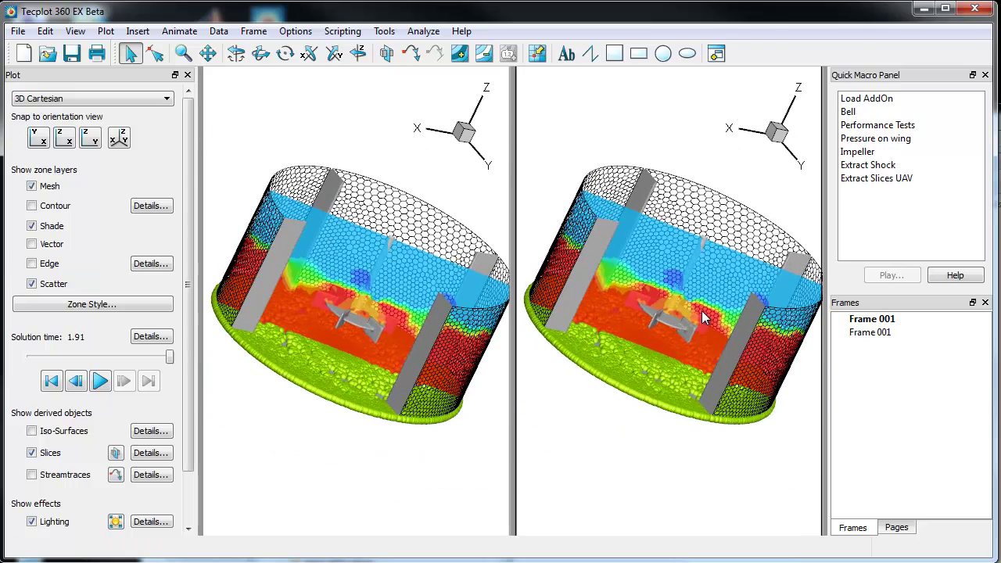
- Select the right frame's slice, then deselect it and dismiss its quick options menu
left_click(703, 316)
left_click(637, 428)
right_click(656, 268)
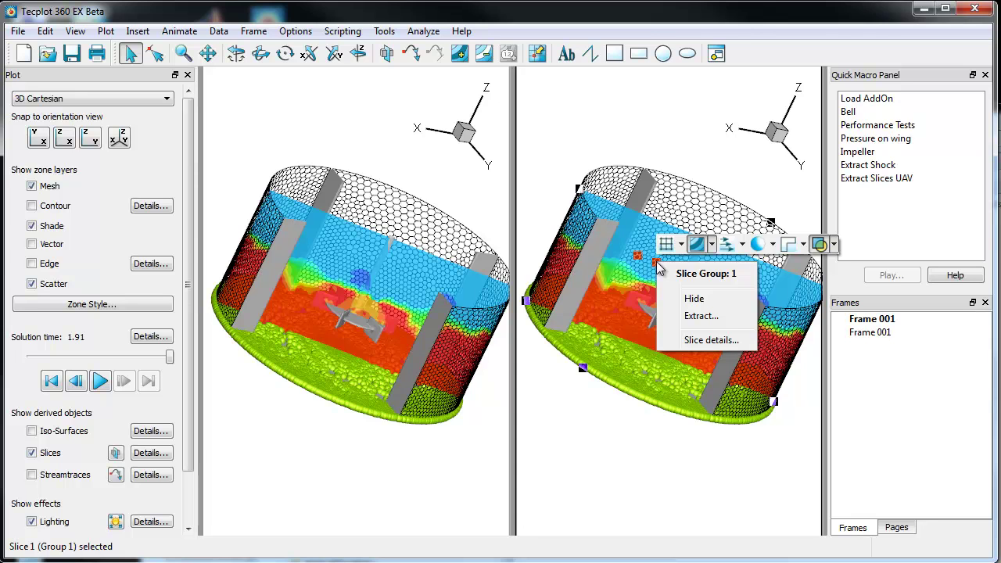
left_click(631, 283)
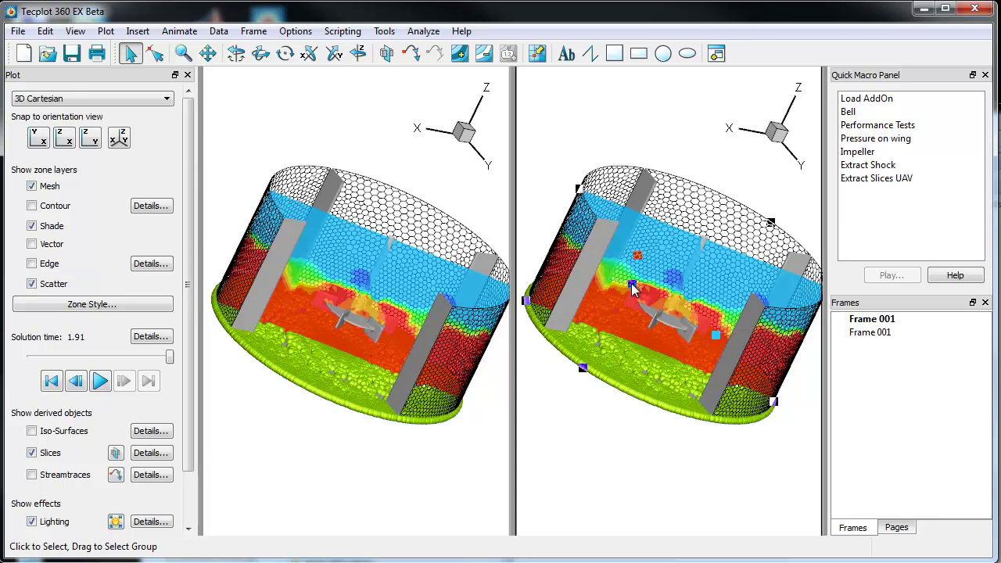
left_click(116, 452)
- Place a new slice through the impeller shaft and make it a horizontal Z slice
left_click(676, 289)
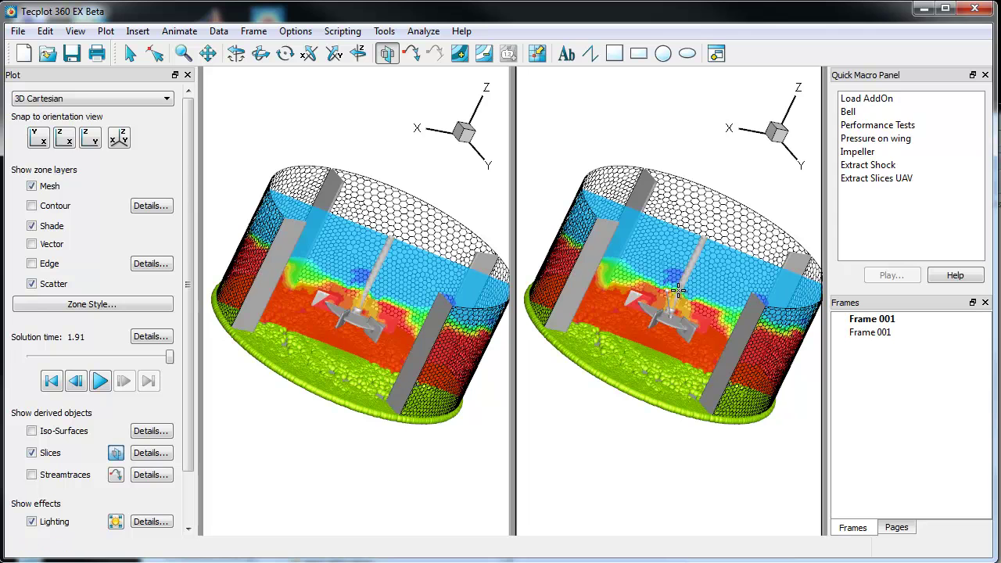
key("z")
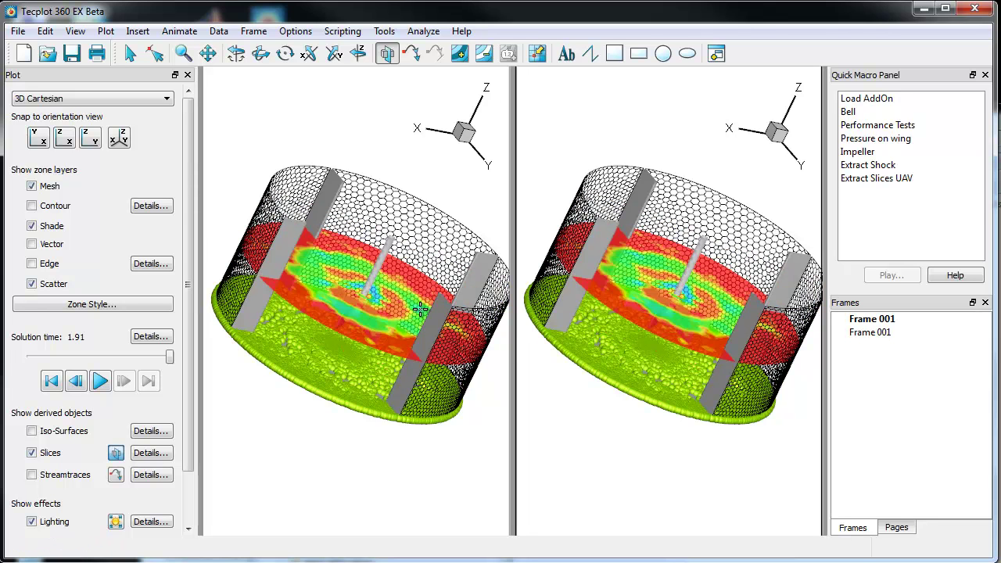
key("s")
- Colour the right frame's slice by C4: Y Velocity and hide its legend
right_click(641, 303)
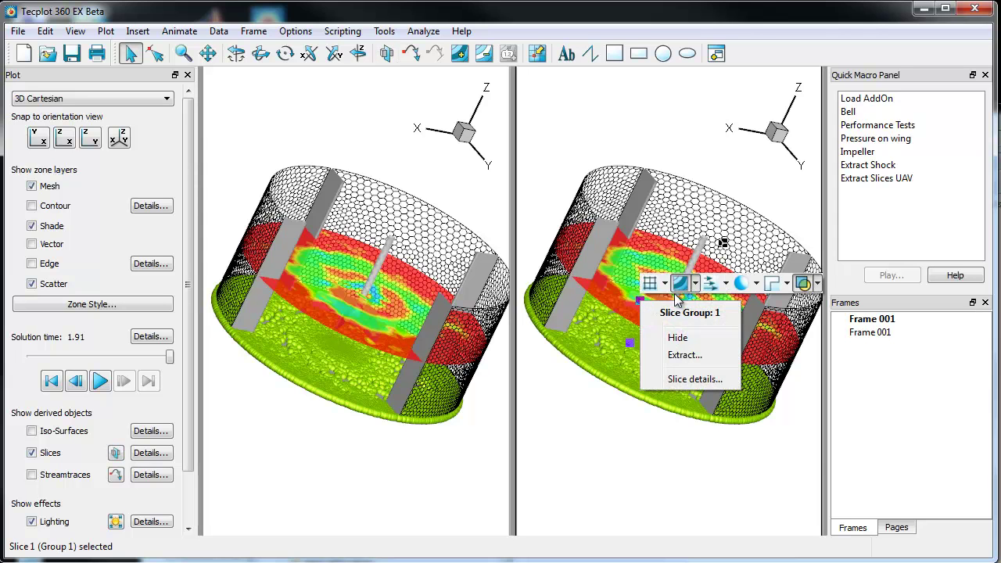
left_click(695, 283)
left_click(721, 304)
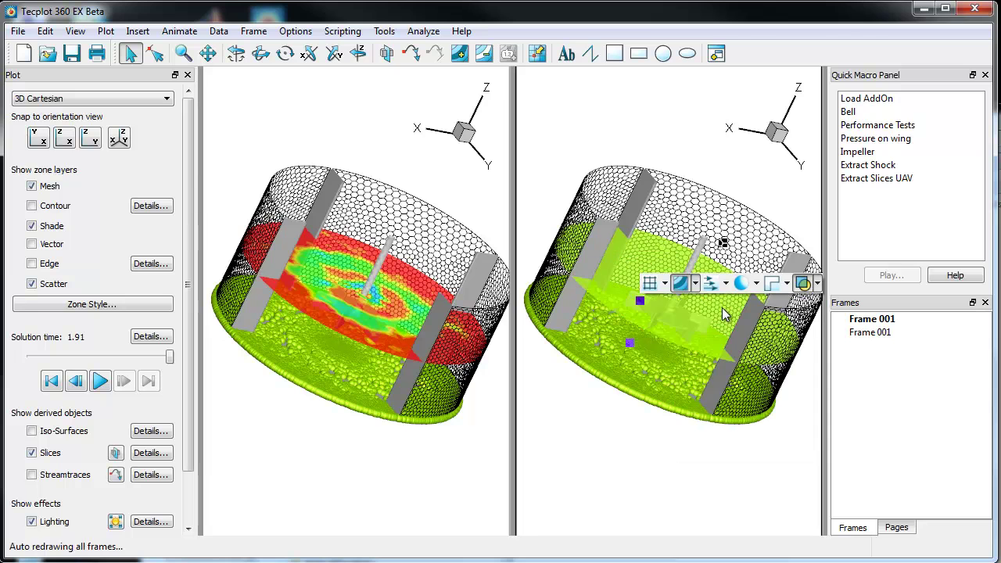
left_click(695, 283)
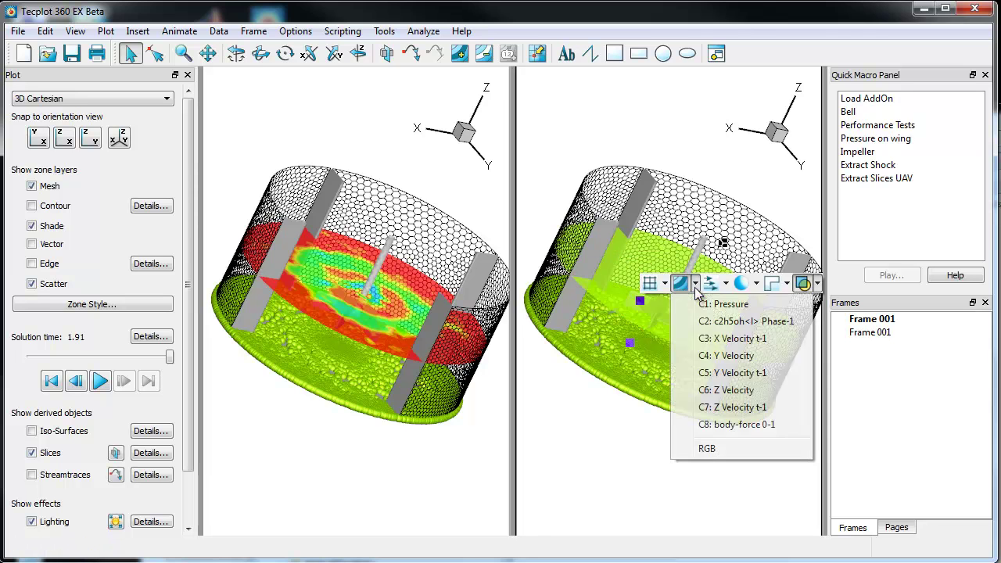
left_click(709, 356)
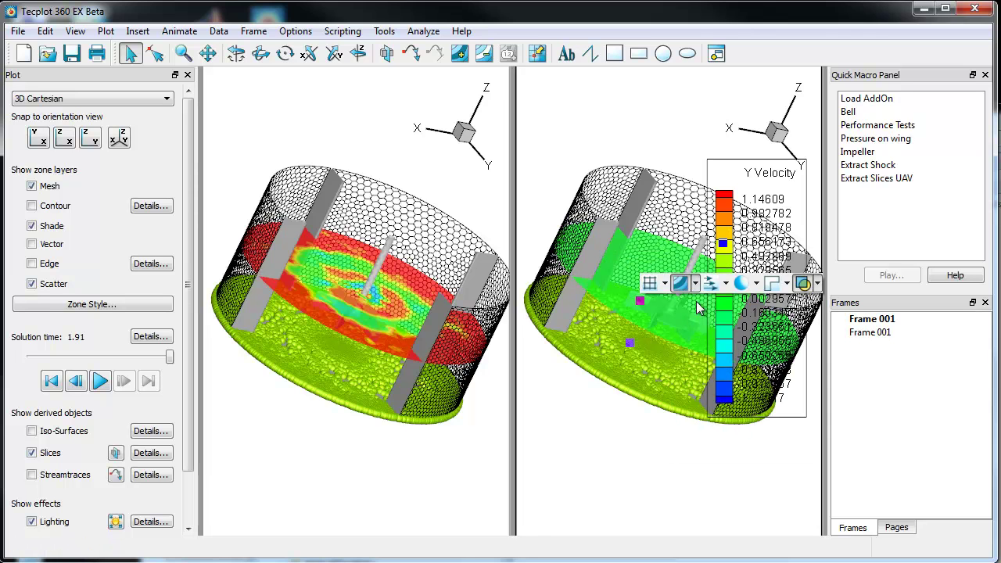
right_click(711, 220)
left_click(727, 230)
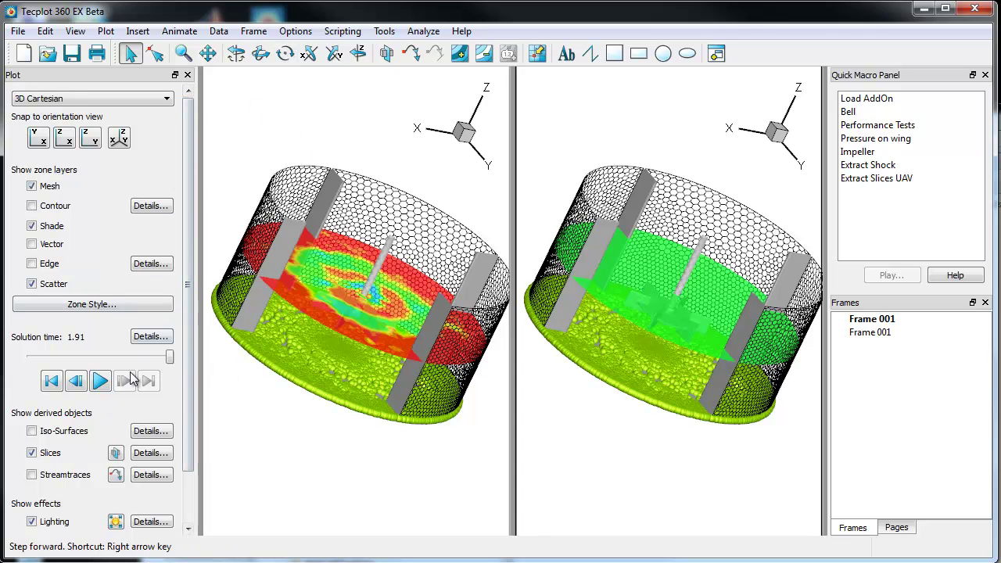
left_click(115, 453)
- Move the slice to the tank floor, activate the left frame, then zoom in and rotate both views
left_click(651, 316)
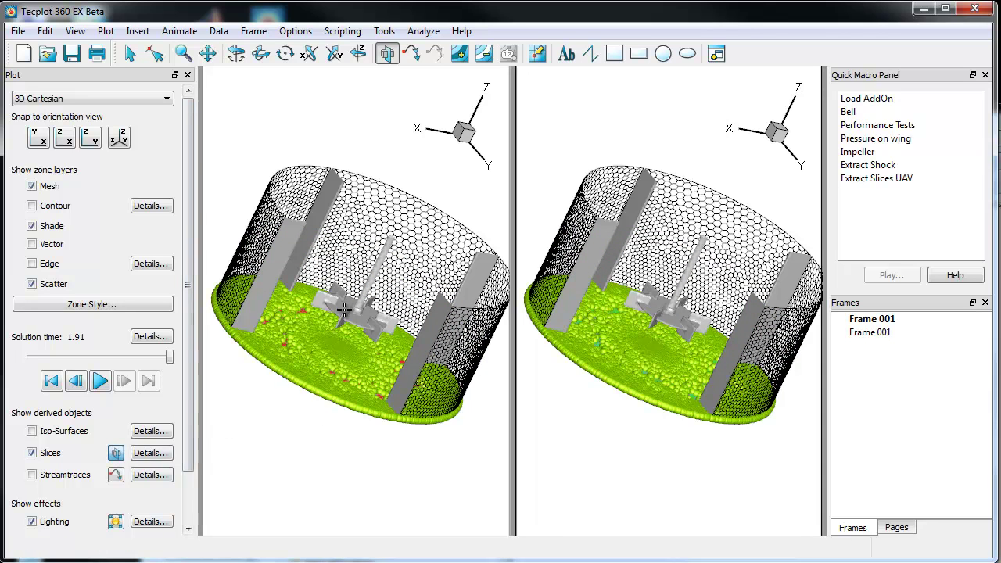
left_click(340, 314)
left_click(348, 297)
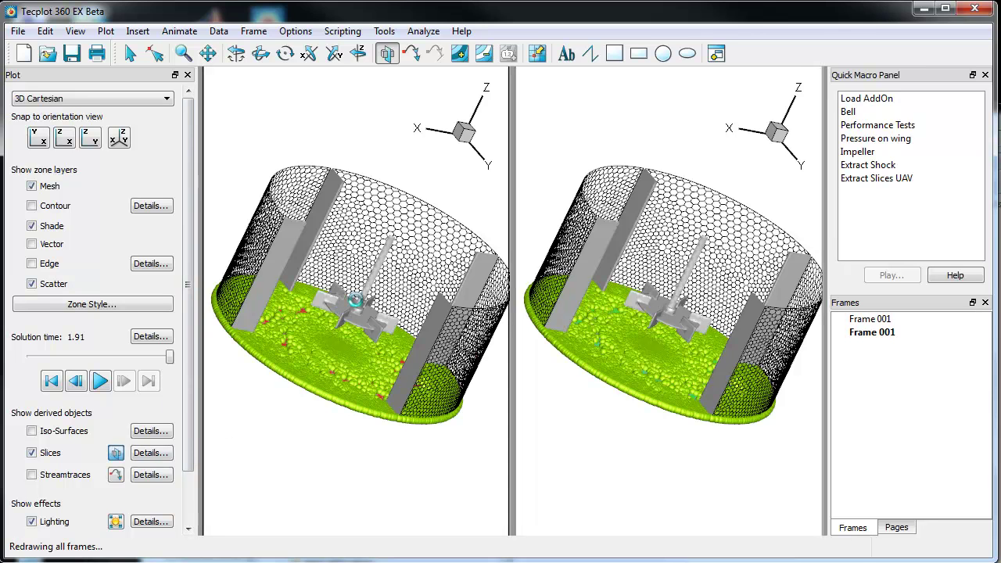
scroll(705, 339, "up", 5)
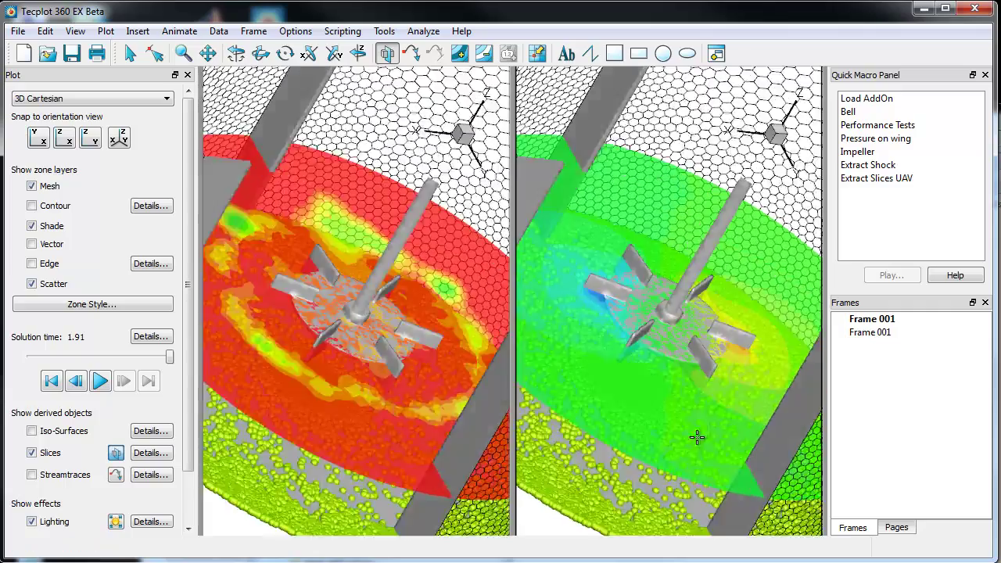
middle_click_drag(697, 438, 665, 429)
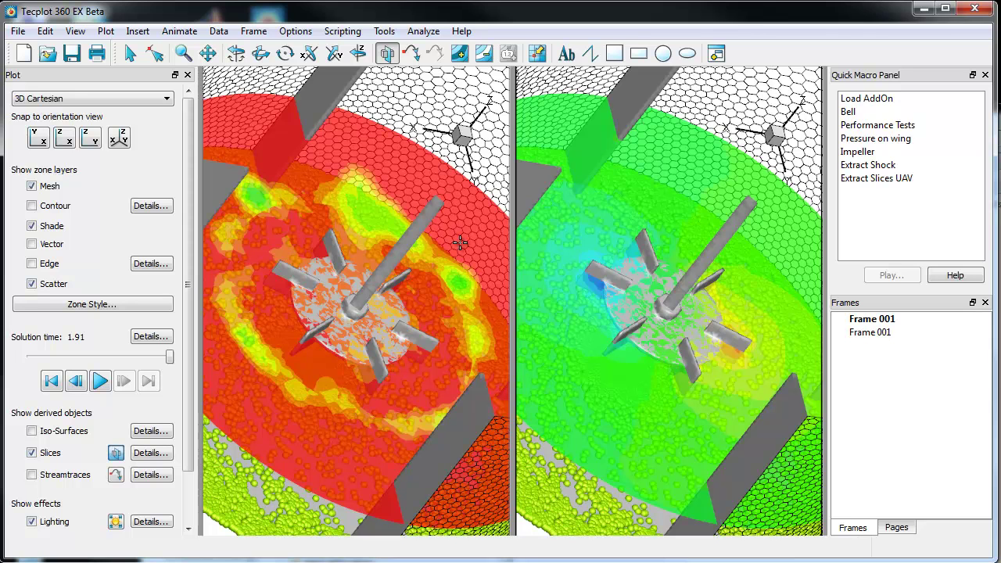
left_click(383, 31)
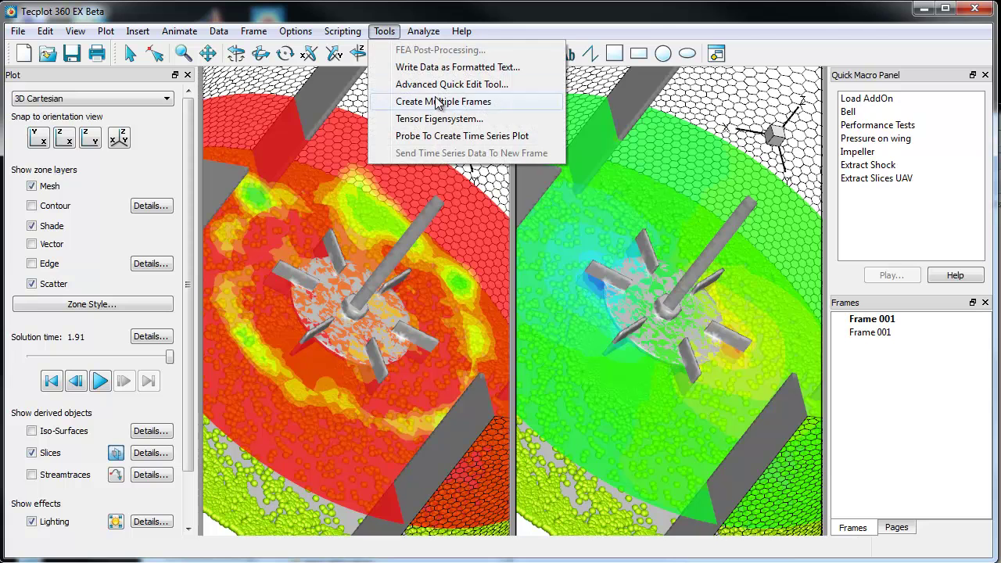
- Probe a point on the left slice to create a Pressure versus Solution Time plot
left_click(456, 136)
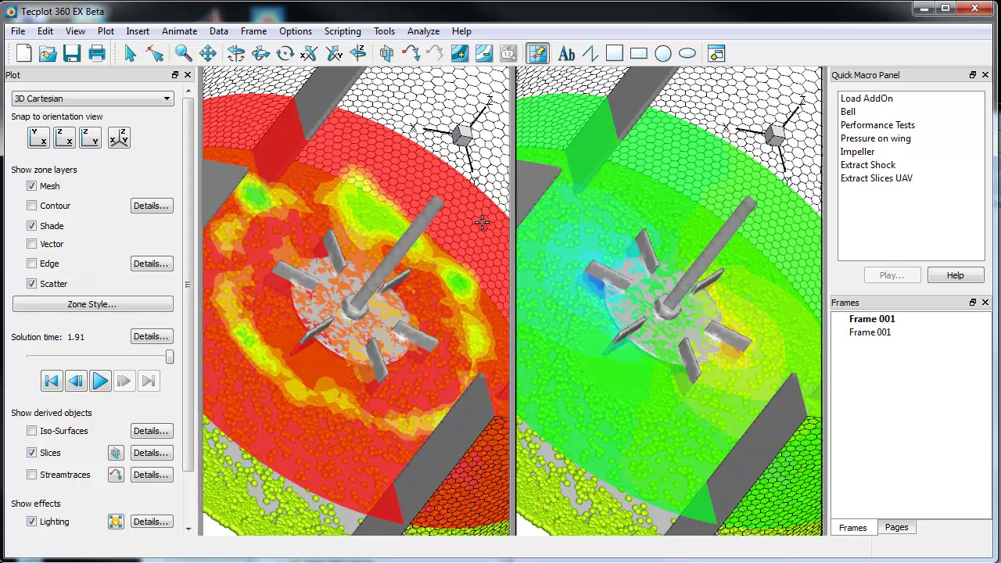
left_click(473, 340)
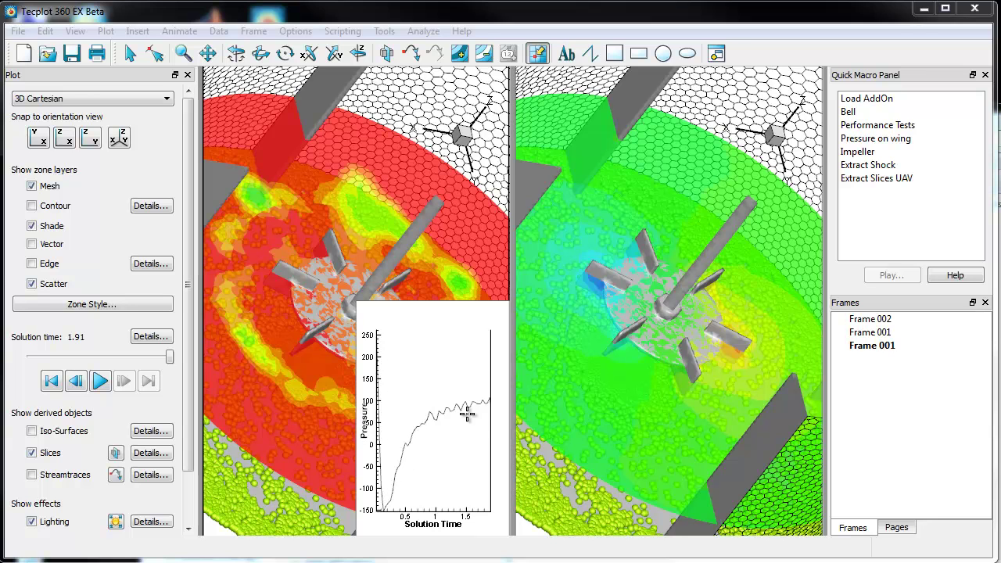
- Rewind to the first time step and play the transient animation
left_click(54, 381)
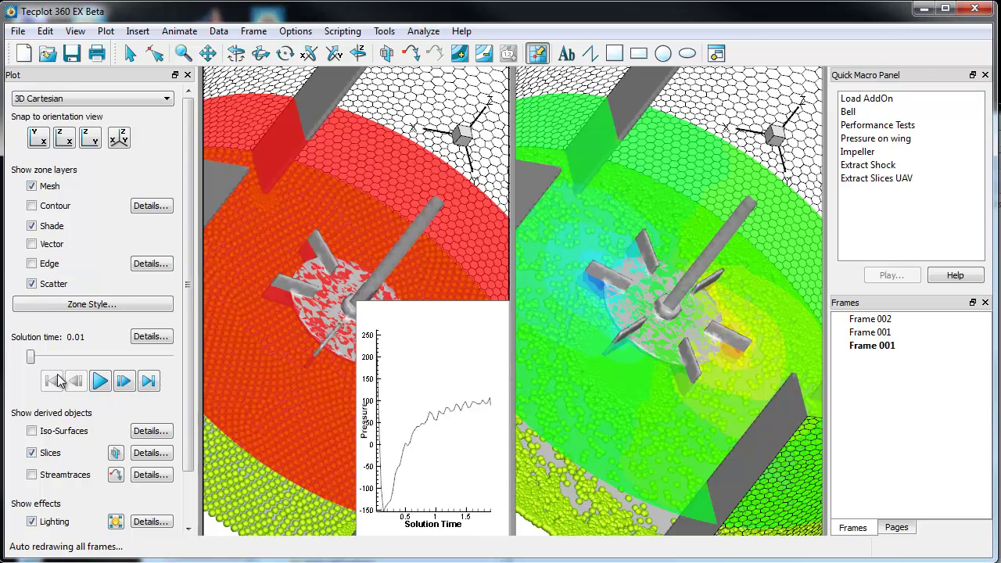
left_click(107, 382)
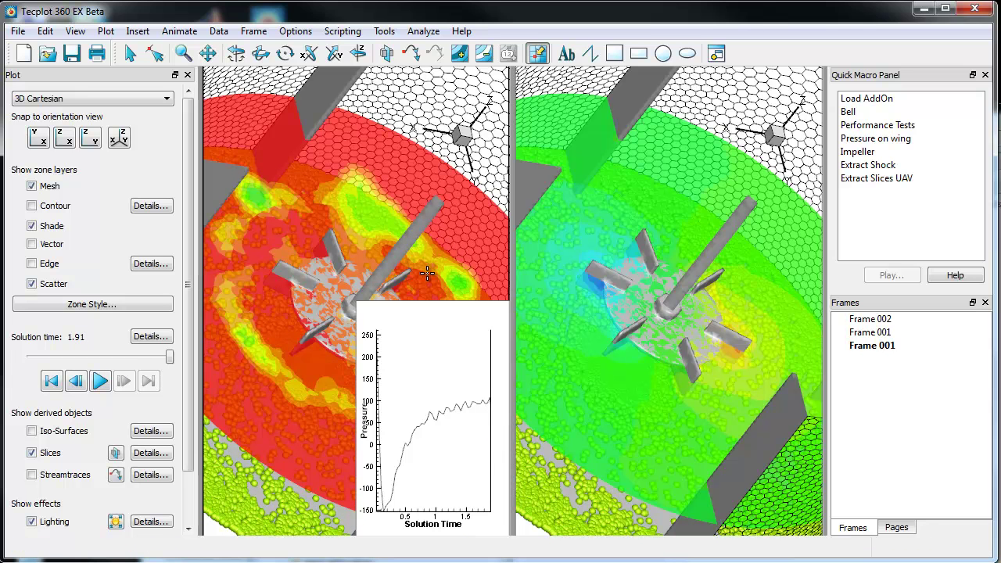
left_click(348, 218)
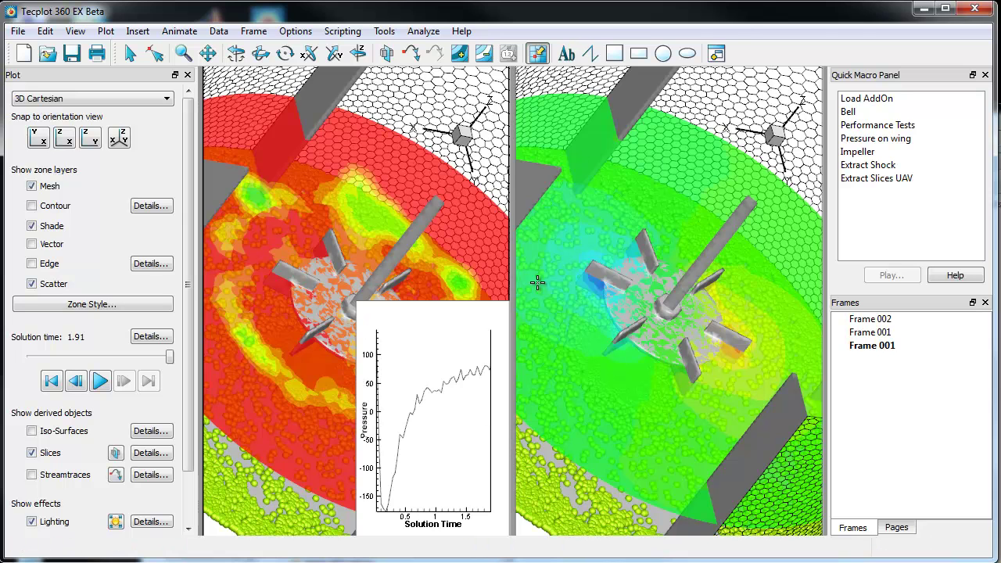
- Move the pressure plot frame to the top and stretch it across the full width
left_click(487, 306)
left_click_drag(487, 306, 341, 76)
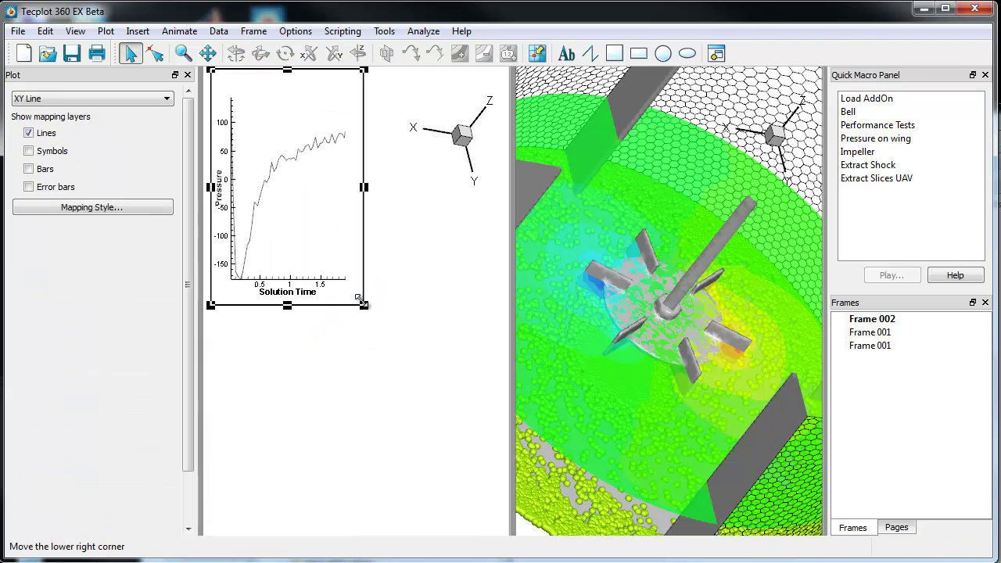
left_click_drag(357, 304, 824, 233)
- Lower the green slice view's top edge so it sits below the pressure plot
left_click(586, 332)
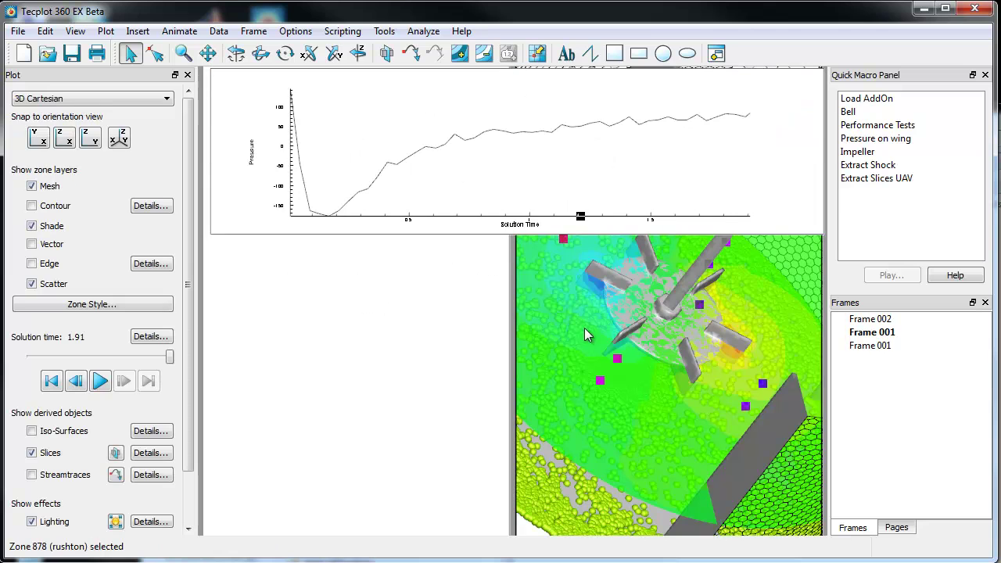
left_click(516, 482)
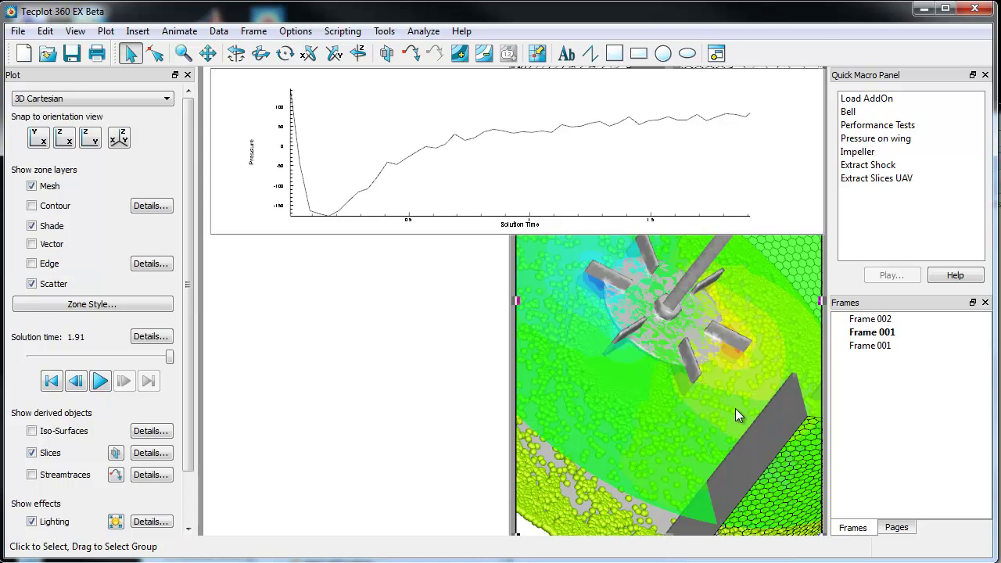
scroll(735, 416, "down", 2)
mouse_move(628, 252)
left_mouse_down()
mouse_move(628, 270)
mouse_move(627, 248)
left_mouse_up()
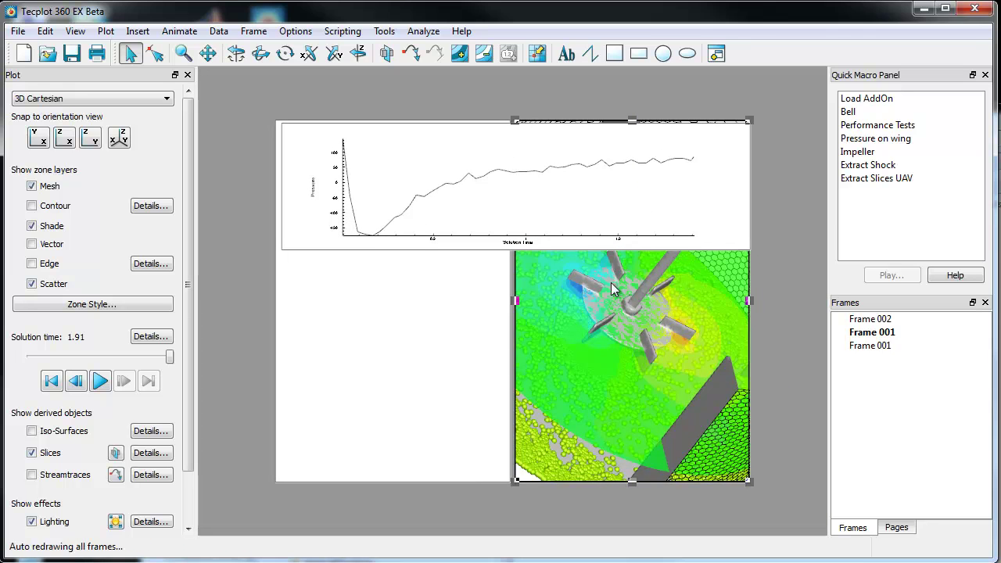
- Shrink the red view below the plot, widen it to meet the green view, and fit all frames
left_click(448, 294)
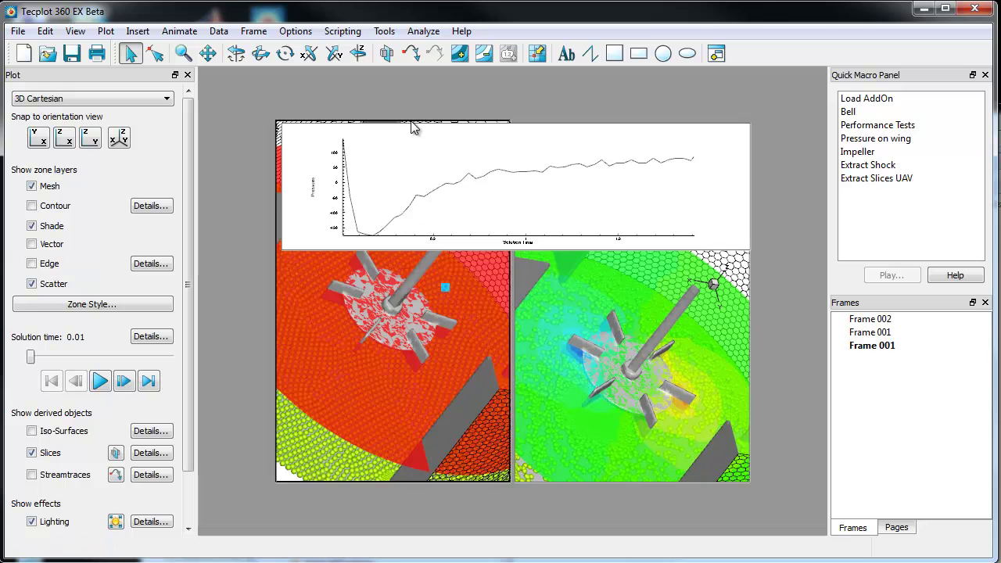
left_click(413, 118)
left_click(278, 259)
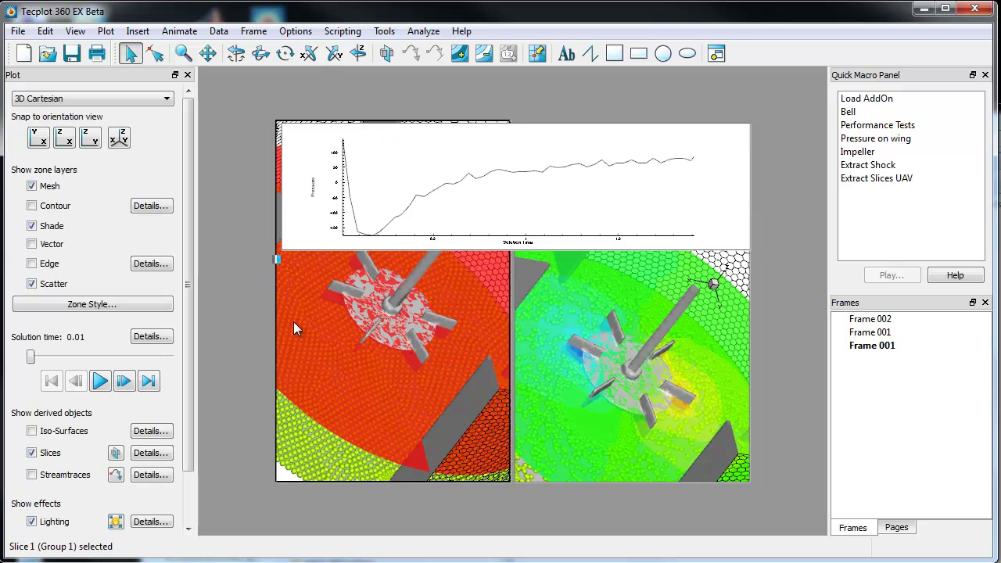
left_click(274, 333)
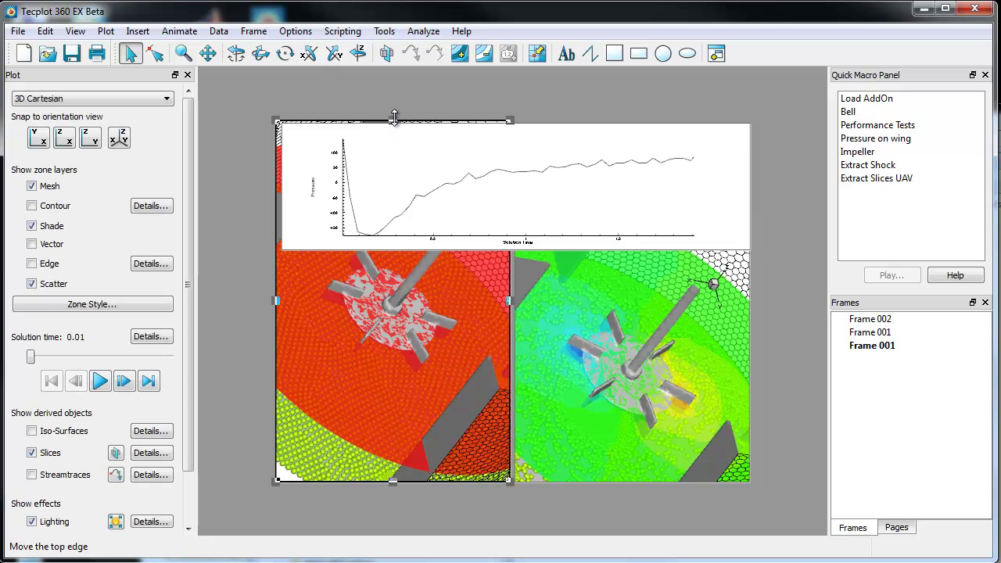
left_click_drag(390, 142, 395, 251)
left_click_drag(509, 365, 515, 365)
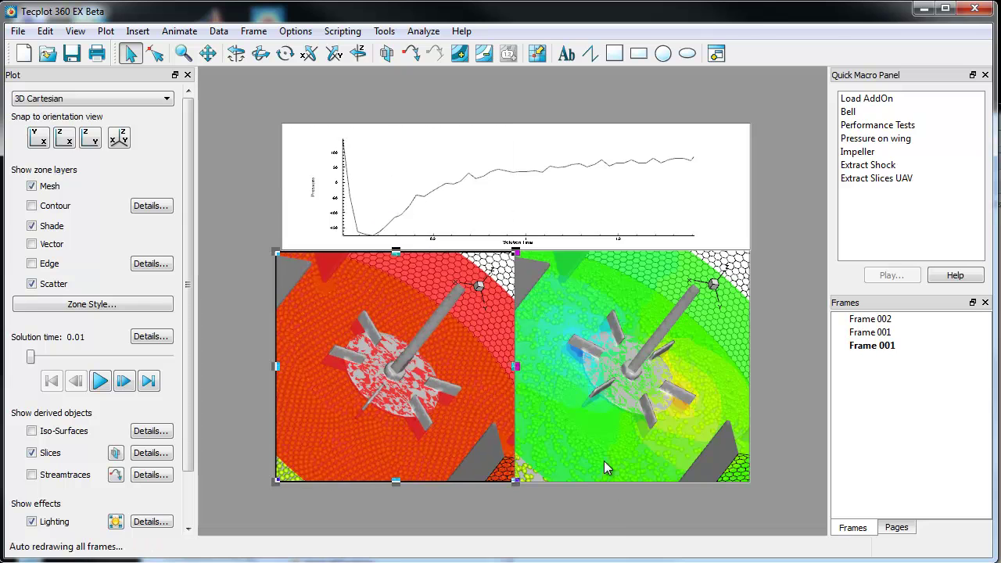
key("ctrl+f")
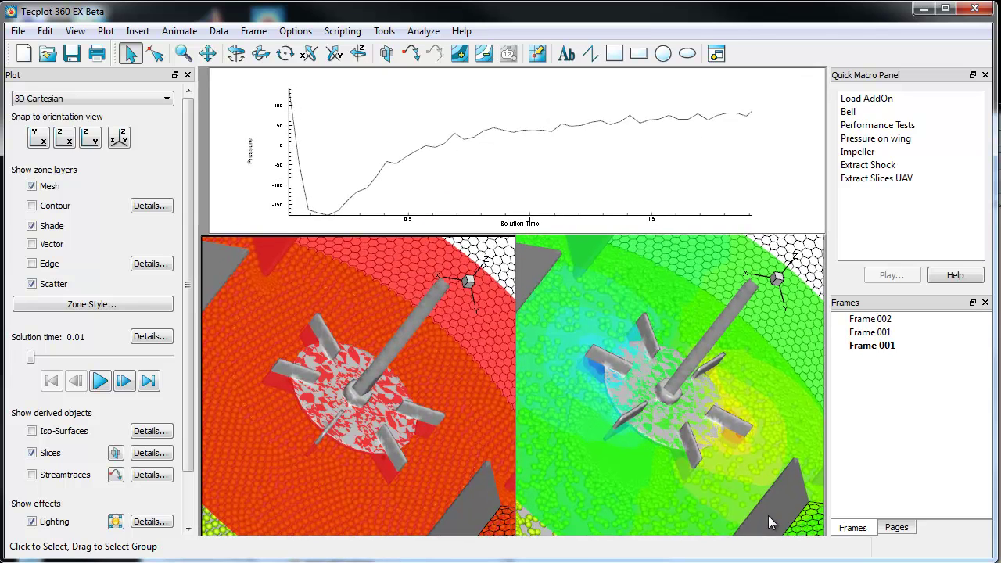
left_click(208, 156)
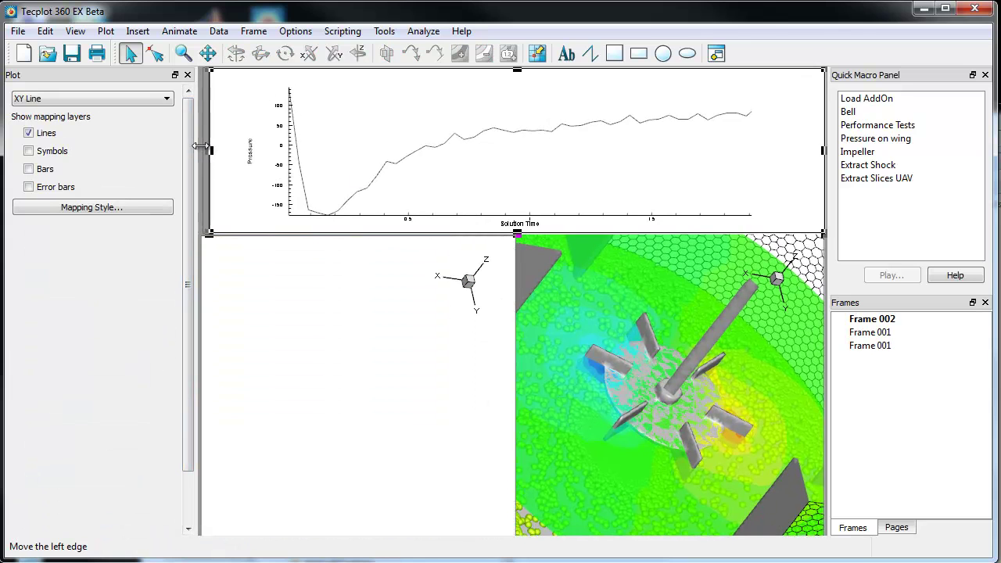
- Align the pressure plot's left edge with the red and green slice views below
left_click(368, 233)
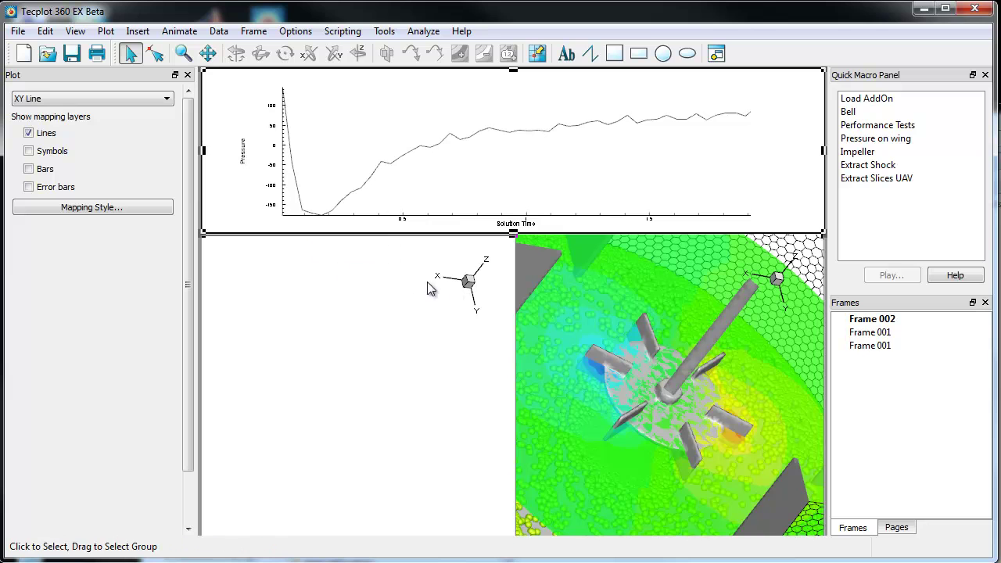
left_click(714, 309)
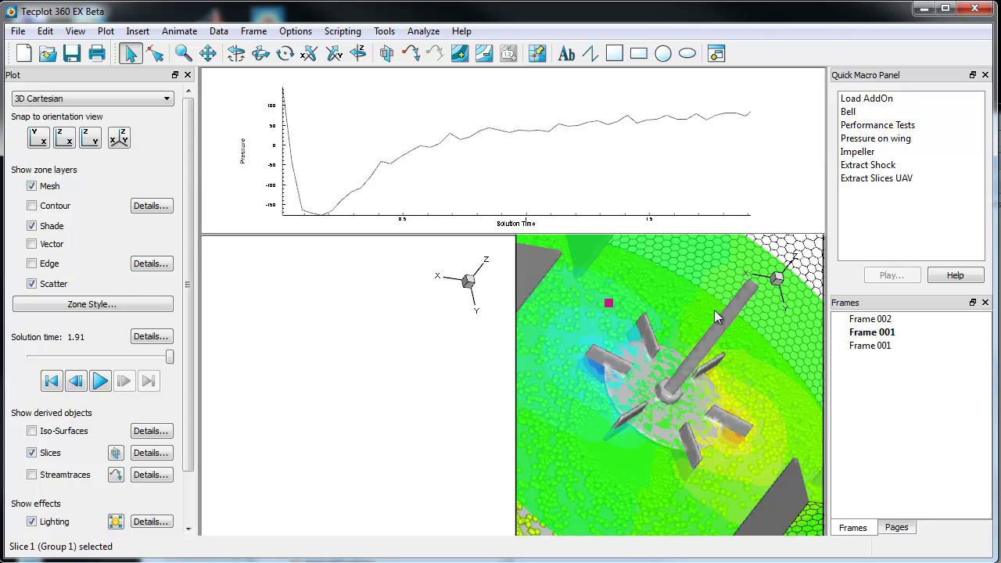
right_click(819, 268)
left_click(825, 324)
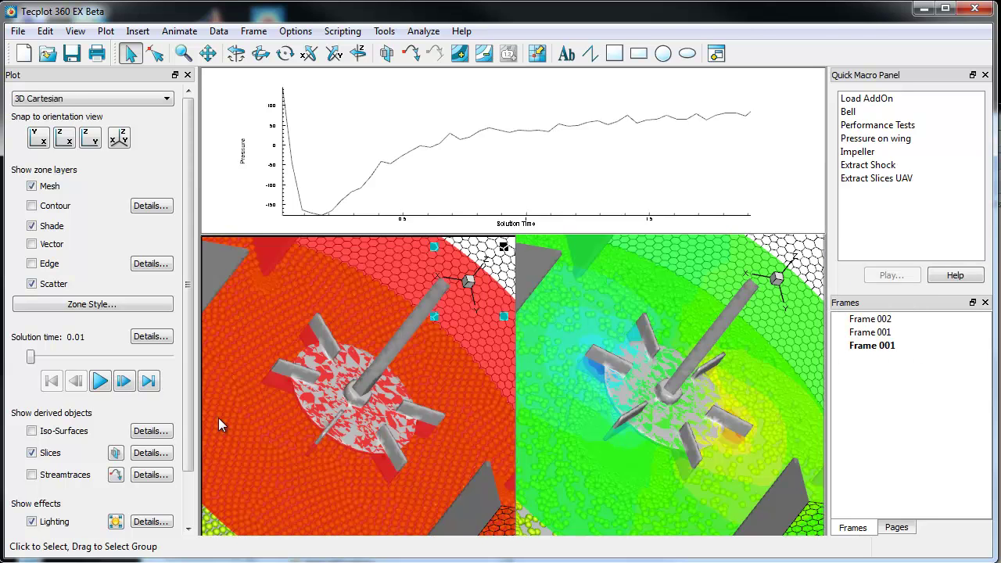
- Copy the red slice view frame
right_click(201, 266)
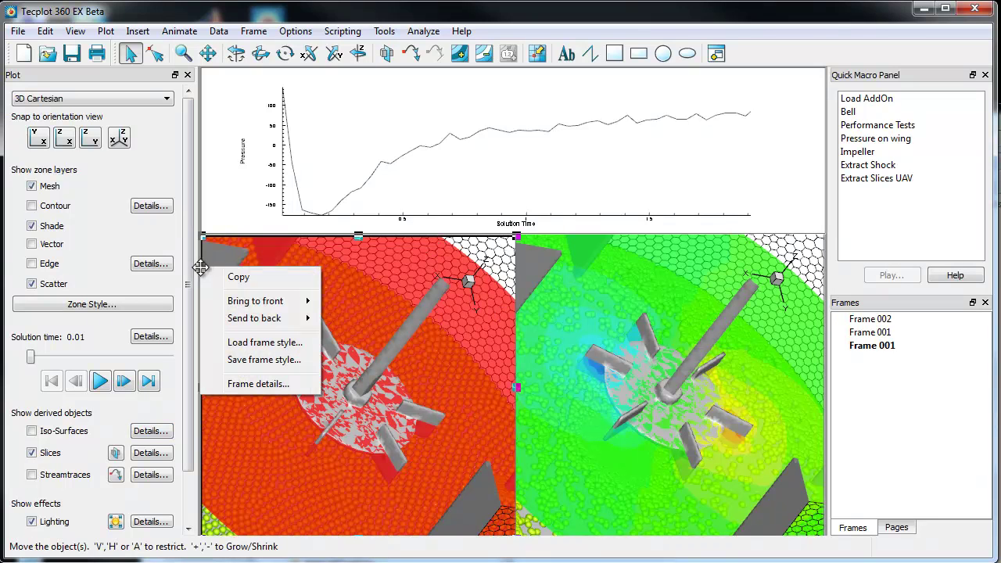
left_click(224, 273)
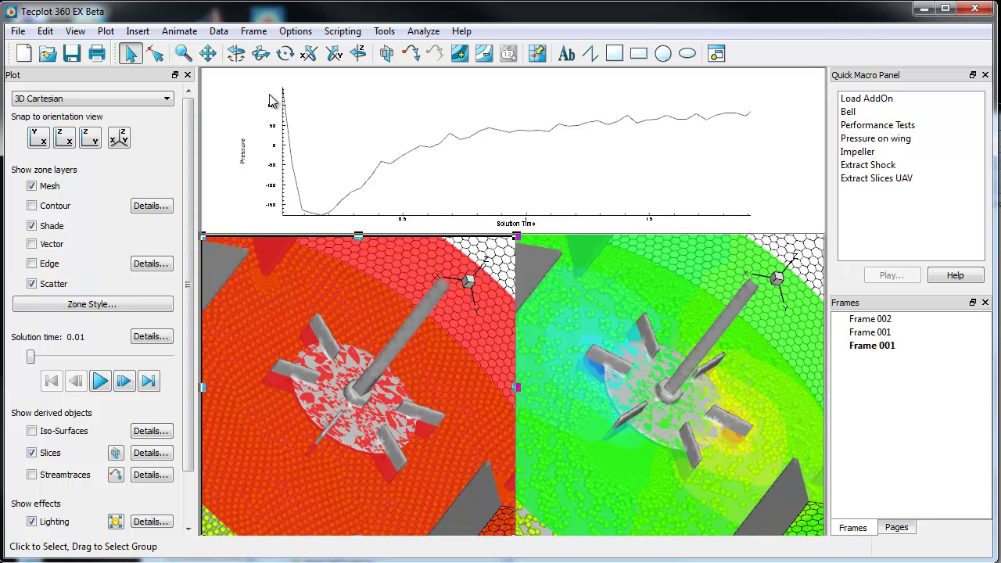
left_click(46, 30)
mouse_move(17, 30)
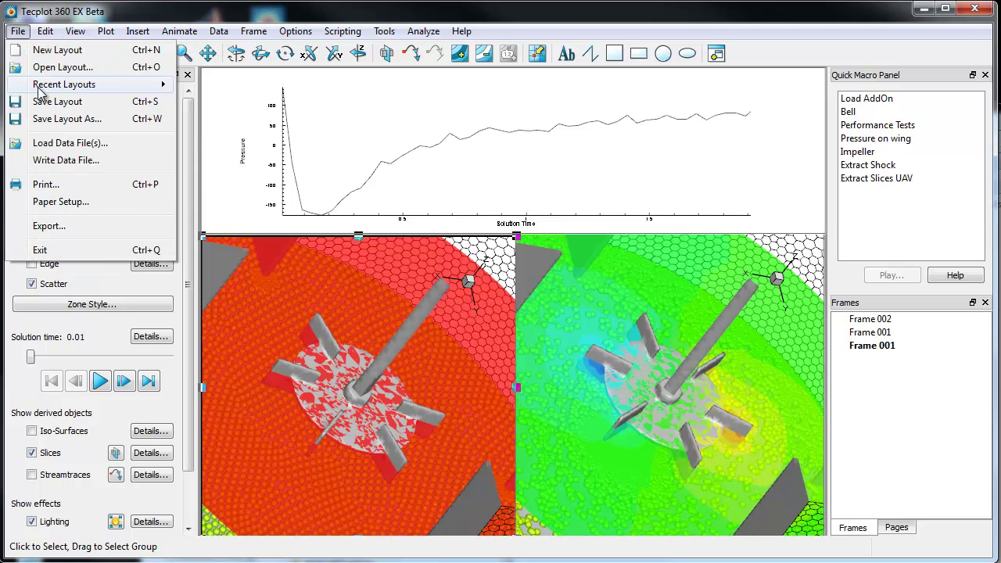
- Configure the PNG export for All Frames at width 2500 with antialiasing at supersample factor 3
left_click(97, 225)
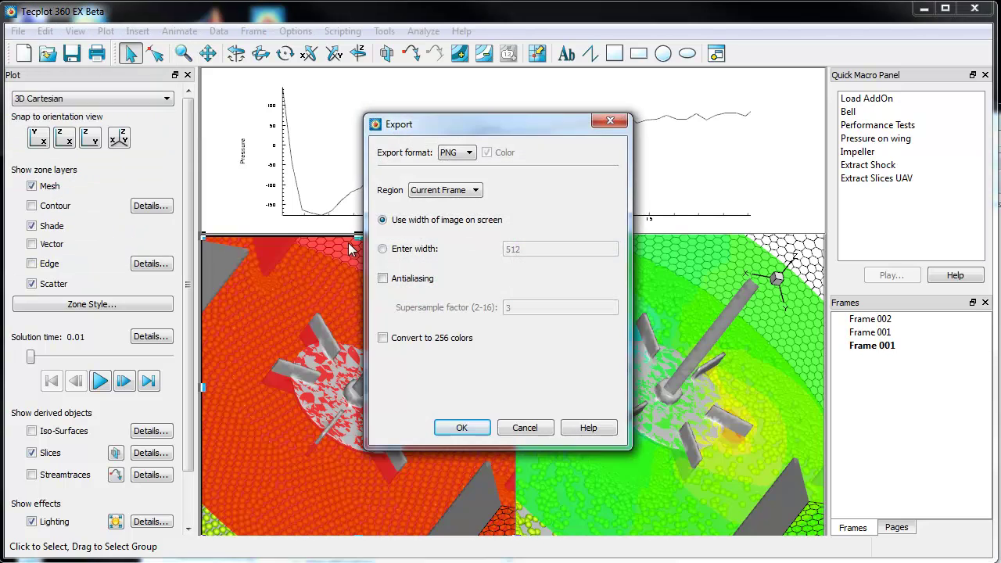
left_click(469, 192)
left_click(469, 215)
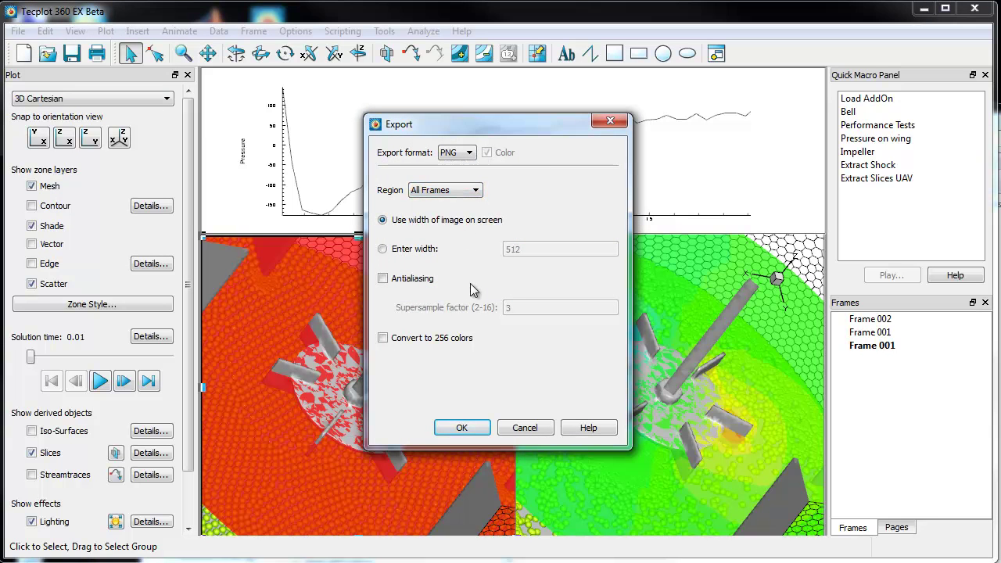
left_click(426, 250)
type("2500")
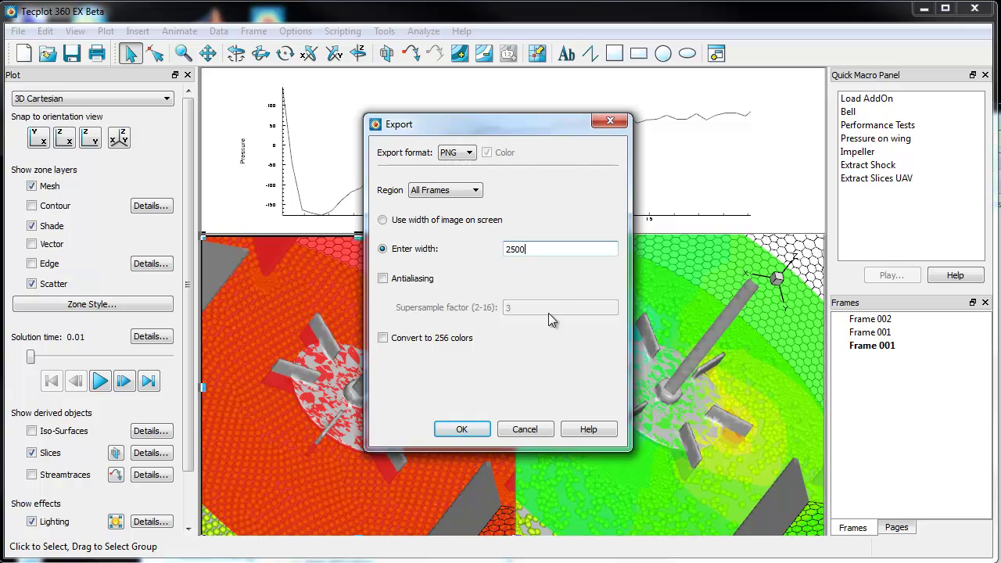
left_click(405, 278)
left_click(510, 311)
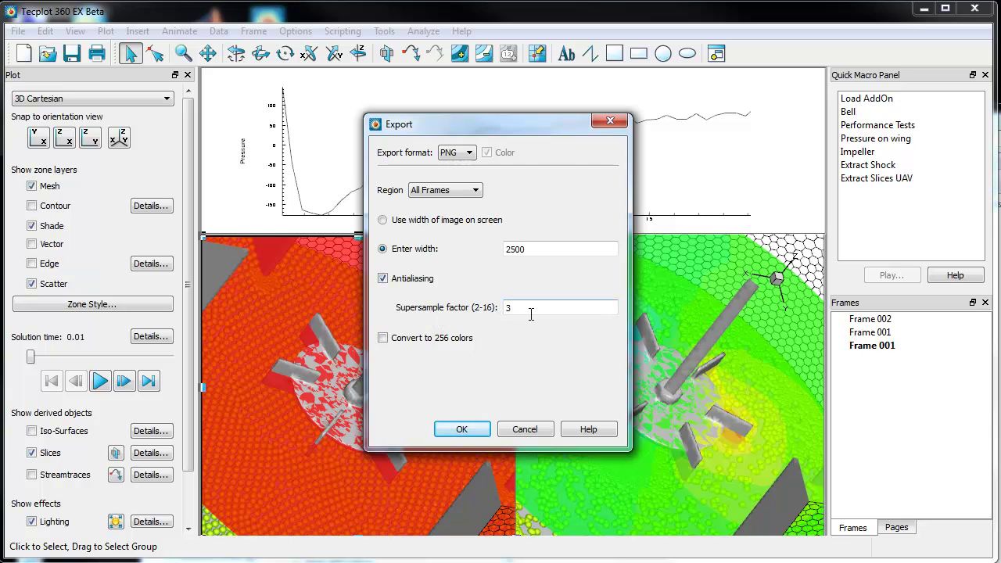
left_click(463, 430)
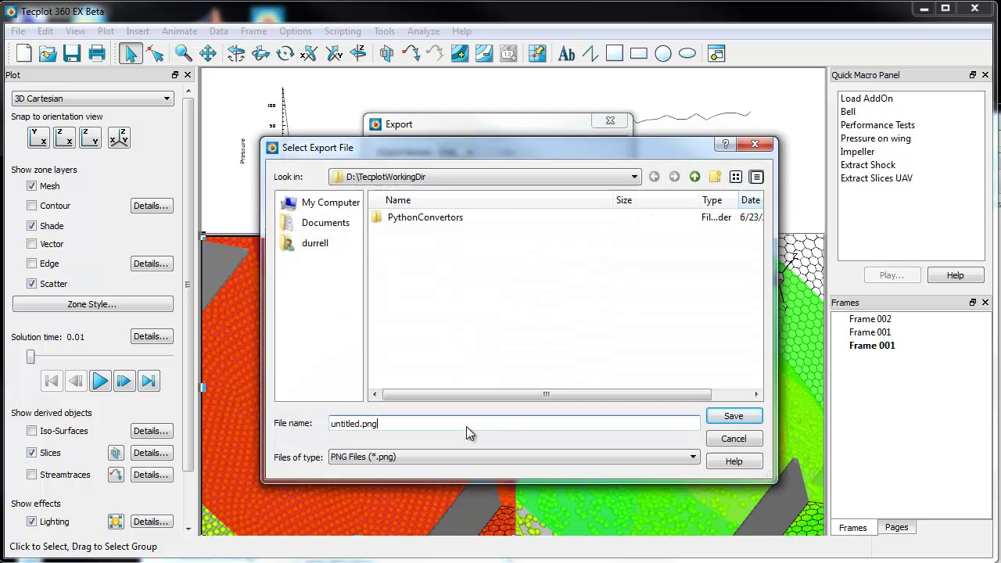
- Browse through My Computer and the user folder to the Desktop
left_click(337, 205)
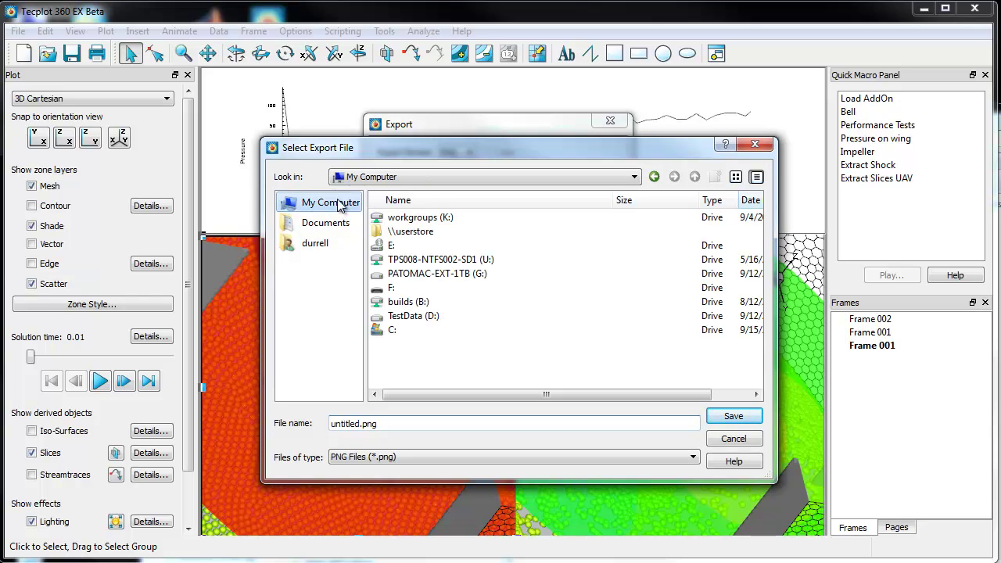
left_click(336, 247)
scroll(528, 328, "down", 3)
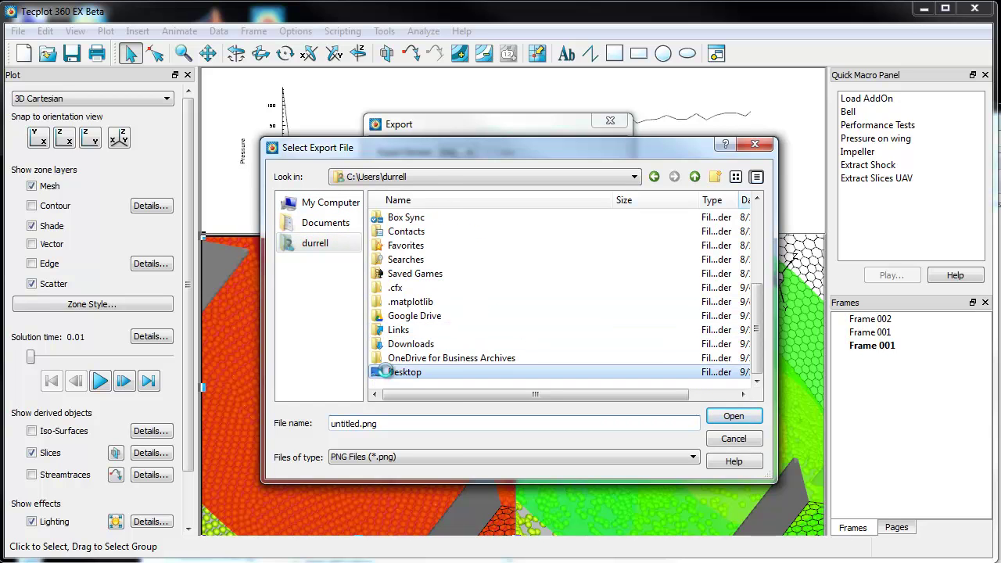
double_click(405, 380)
- Name the export file untitled2.png and save it to the Desktop
left_click(437, 427)
double_click(348, 423)
left_click(360, 423)
type("2")
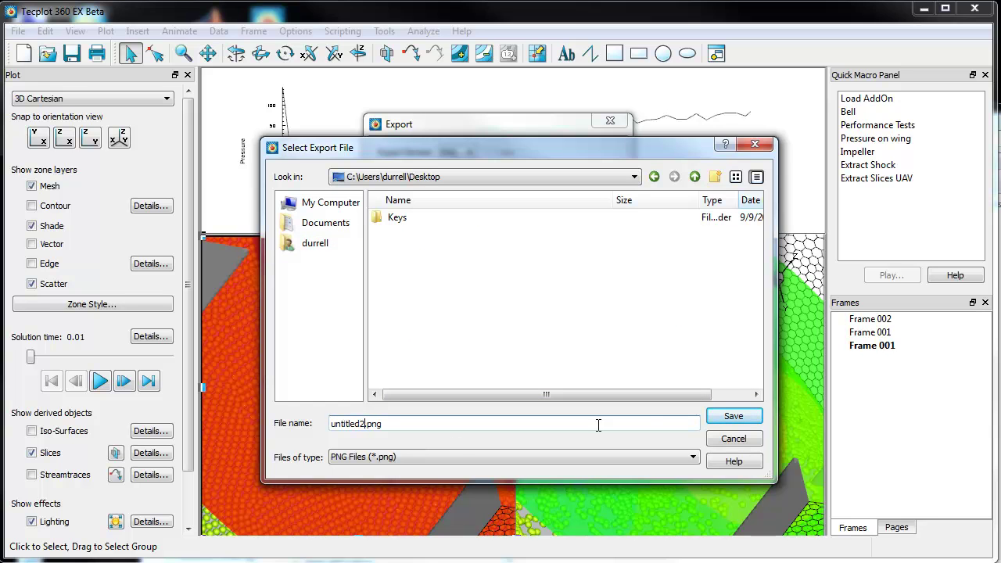
left_click(725, 417)
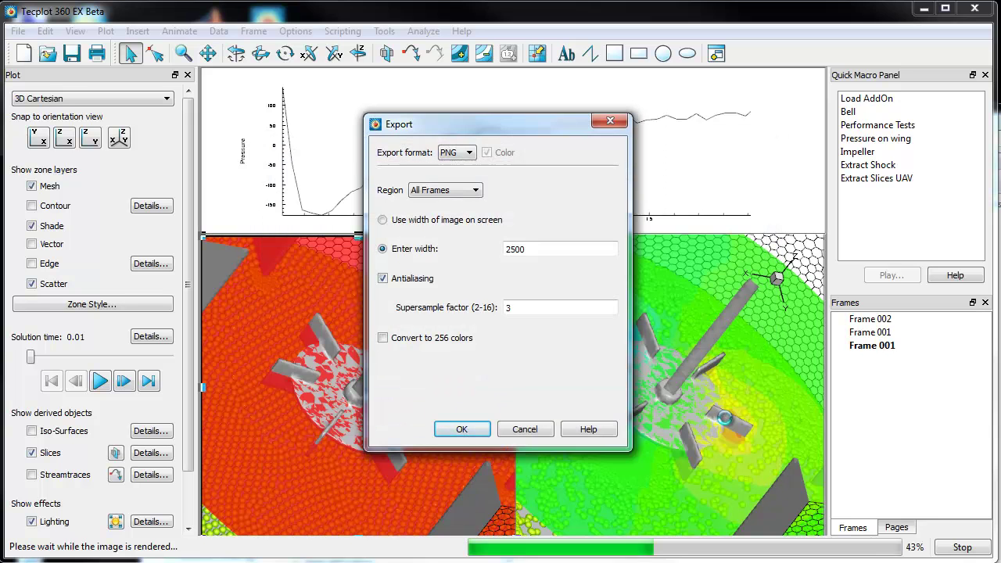